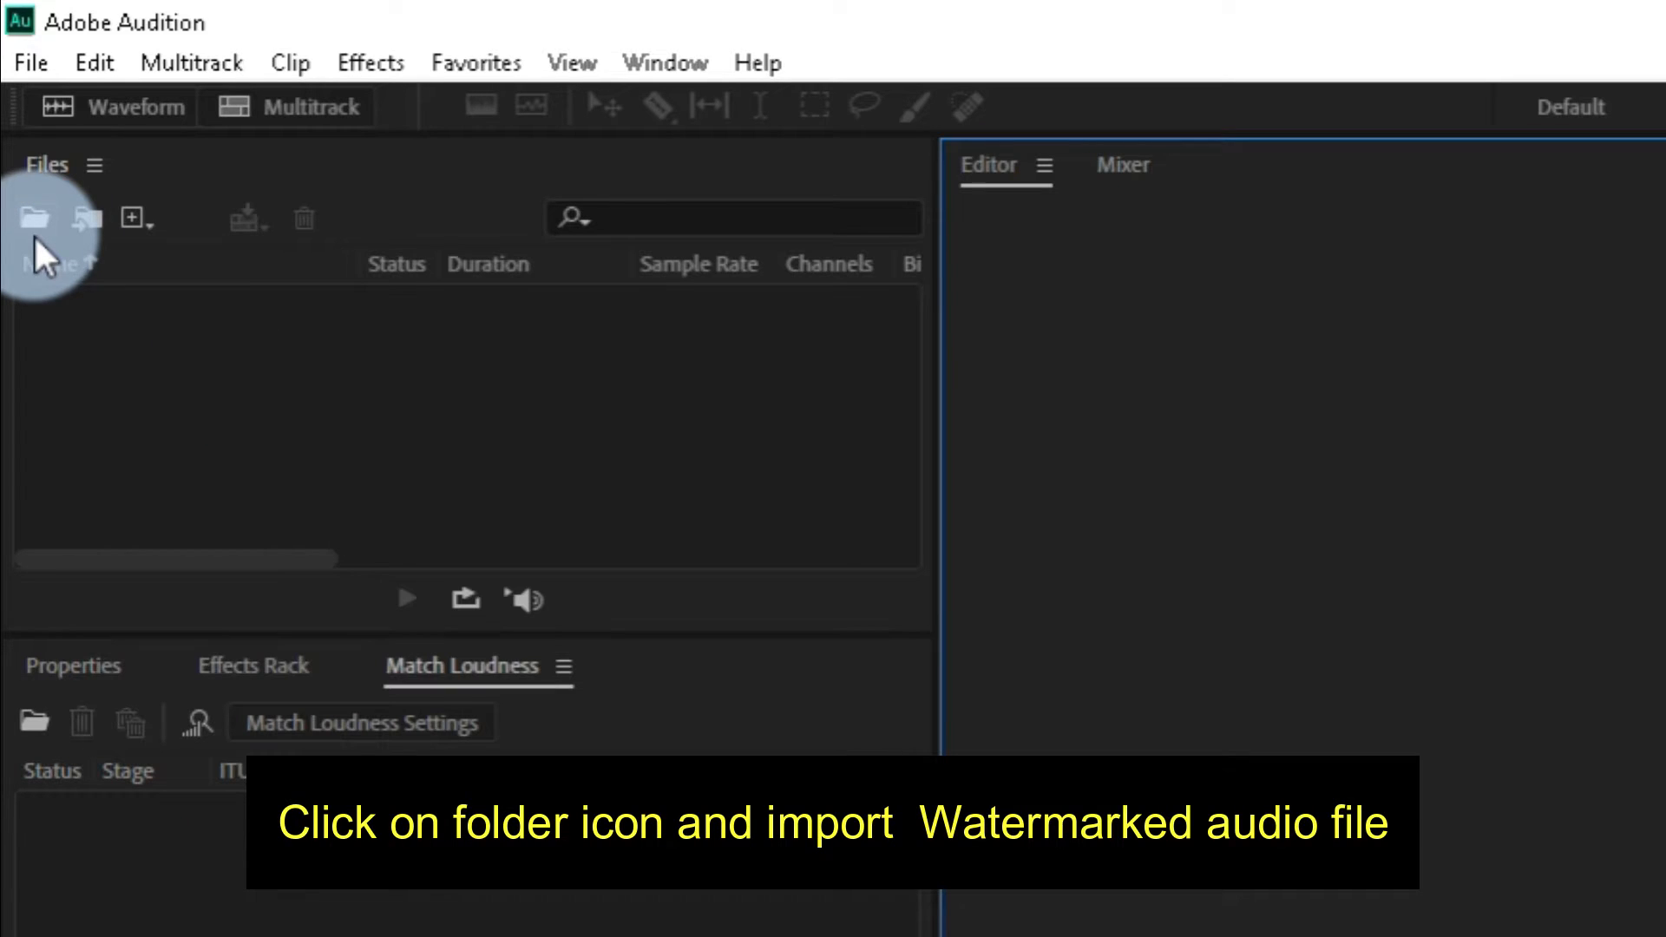
# - Open the audio file 25784191_melodic-dubstep-future-bass_by_m3m_preview.mp3 from the Desktop
pyautogui.click(32, 227)
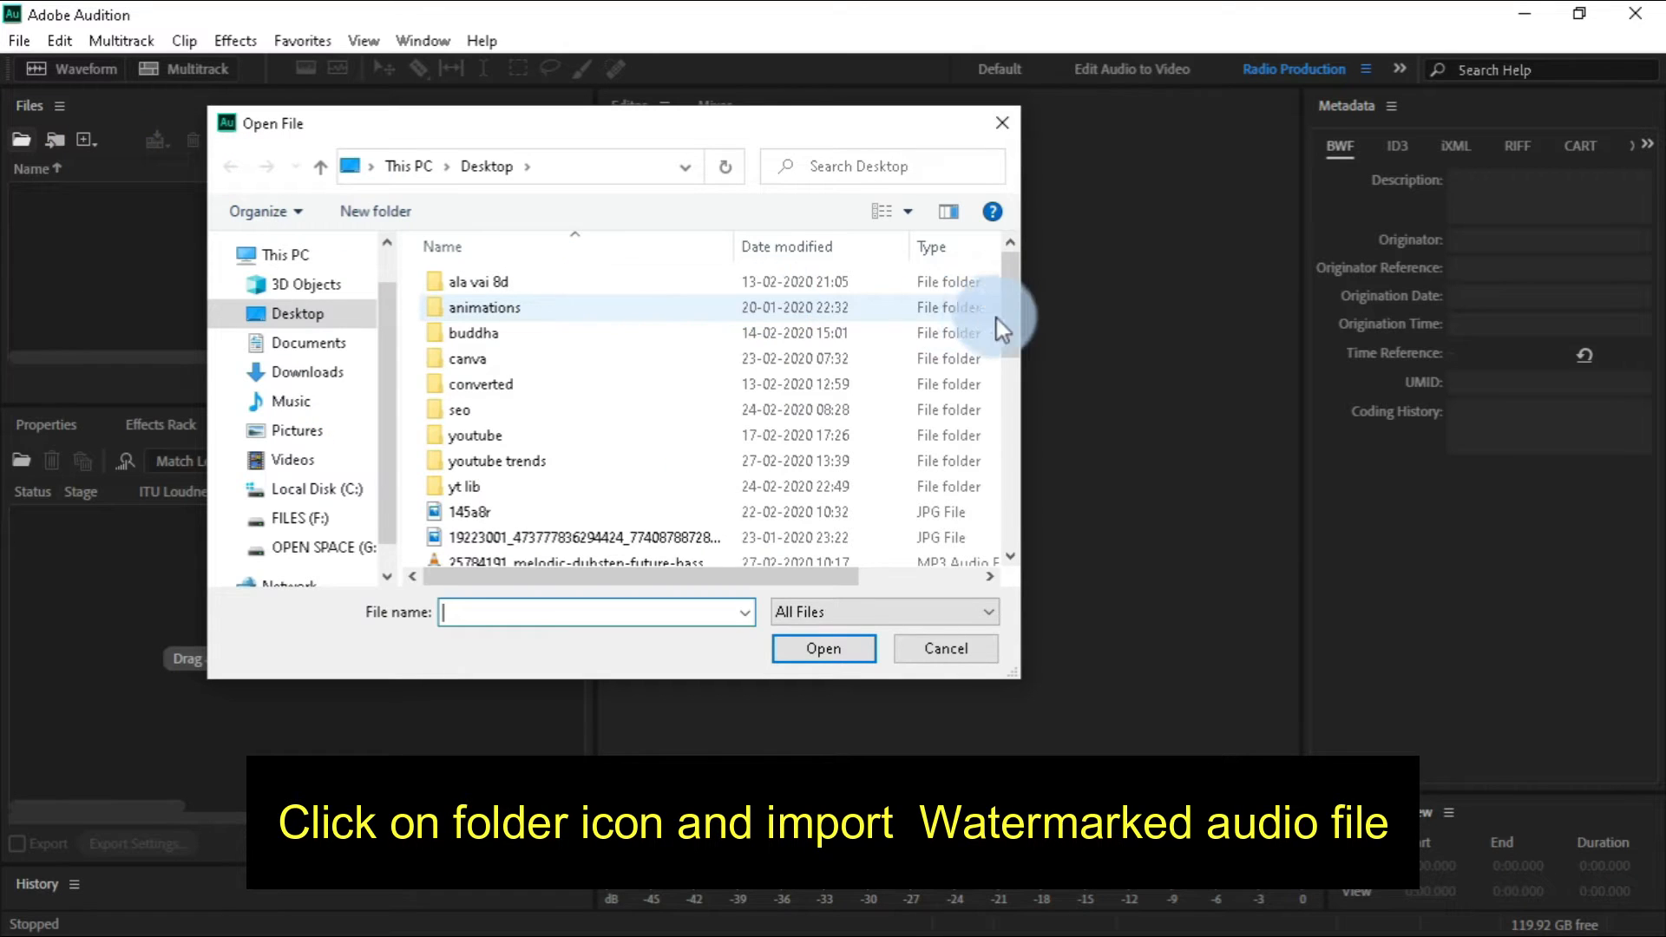
pyautogui.moveTo(1013, 290); pyautogui.dragTo(1025, 353)
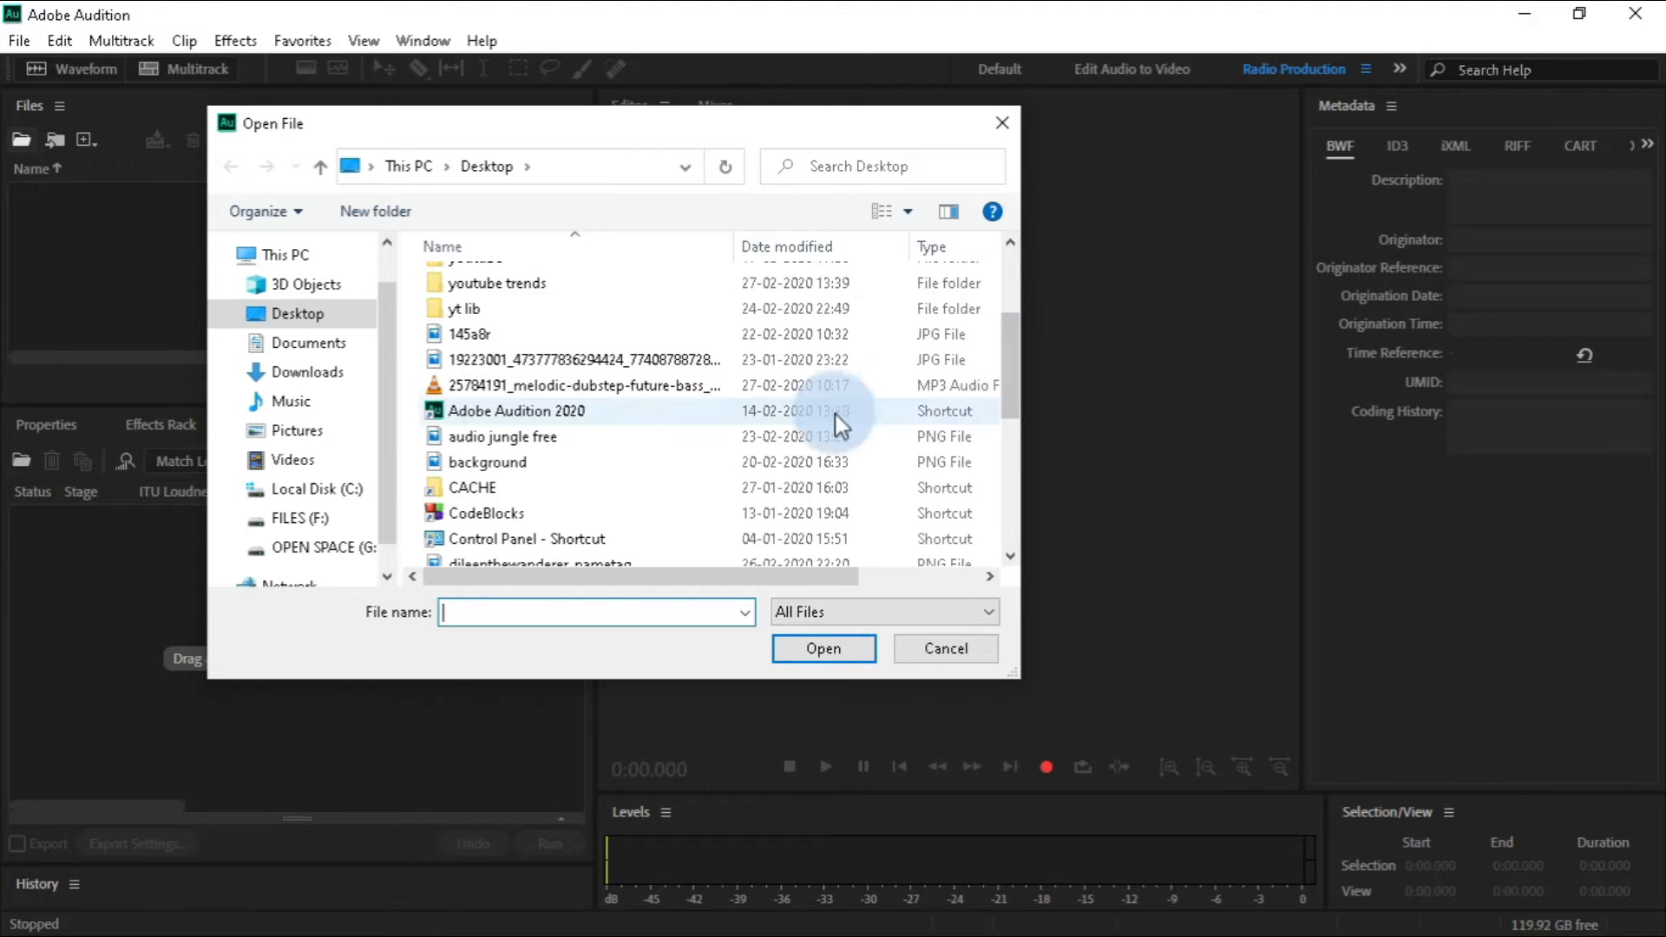
pyautogui.click(860, 392)
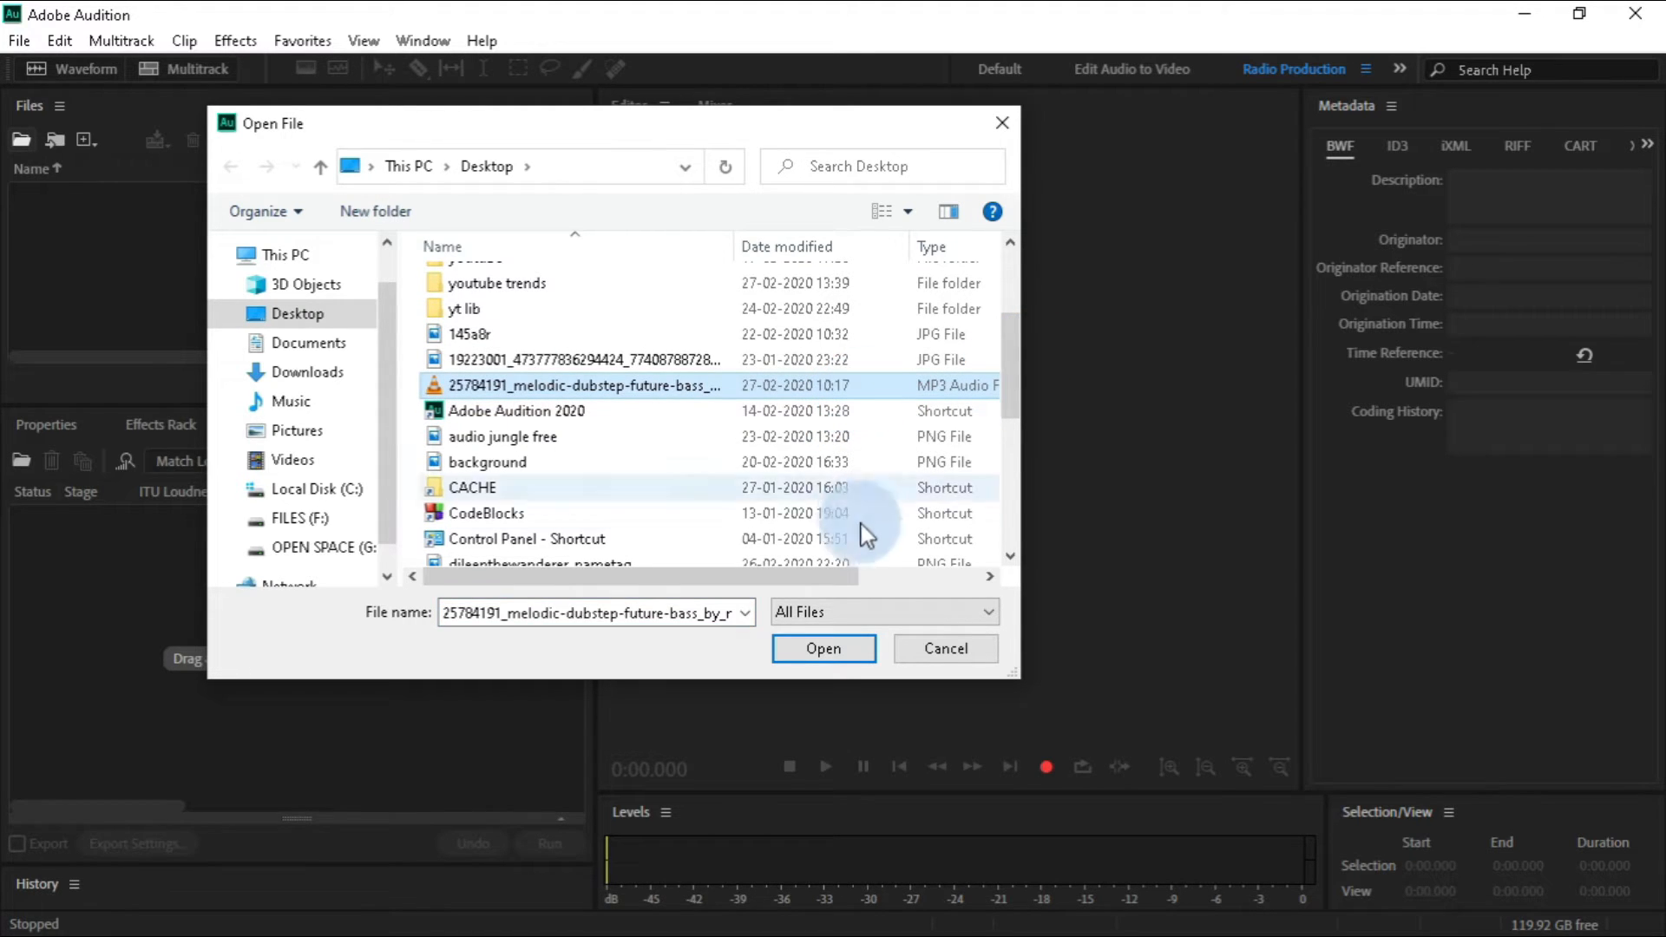
pyautogui.click(832, 646)
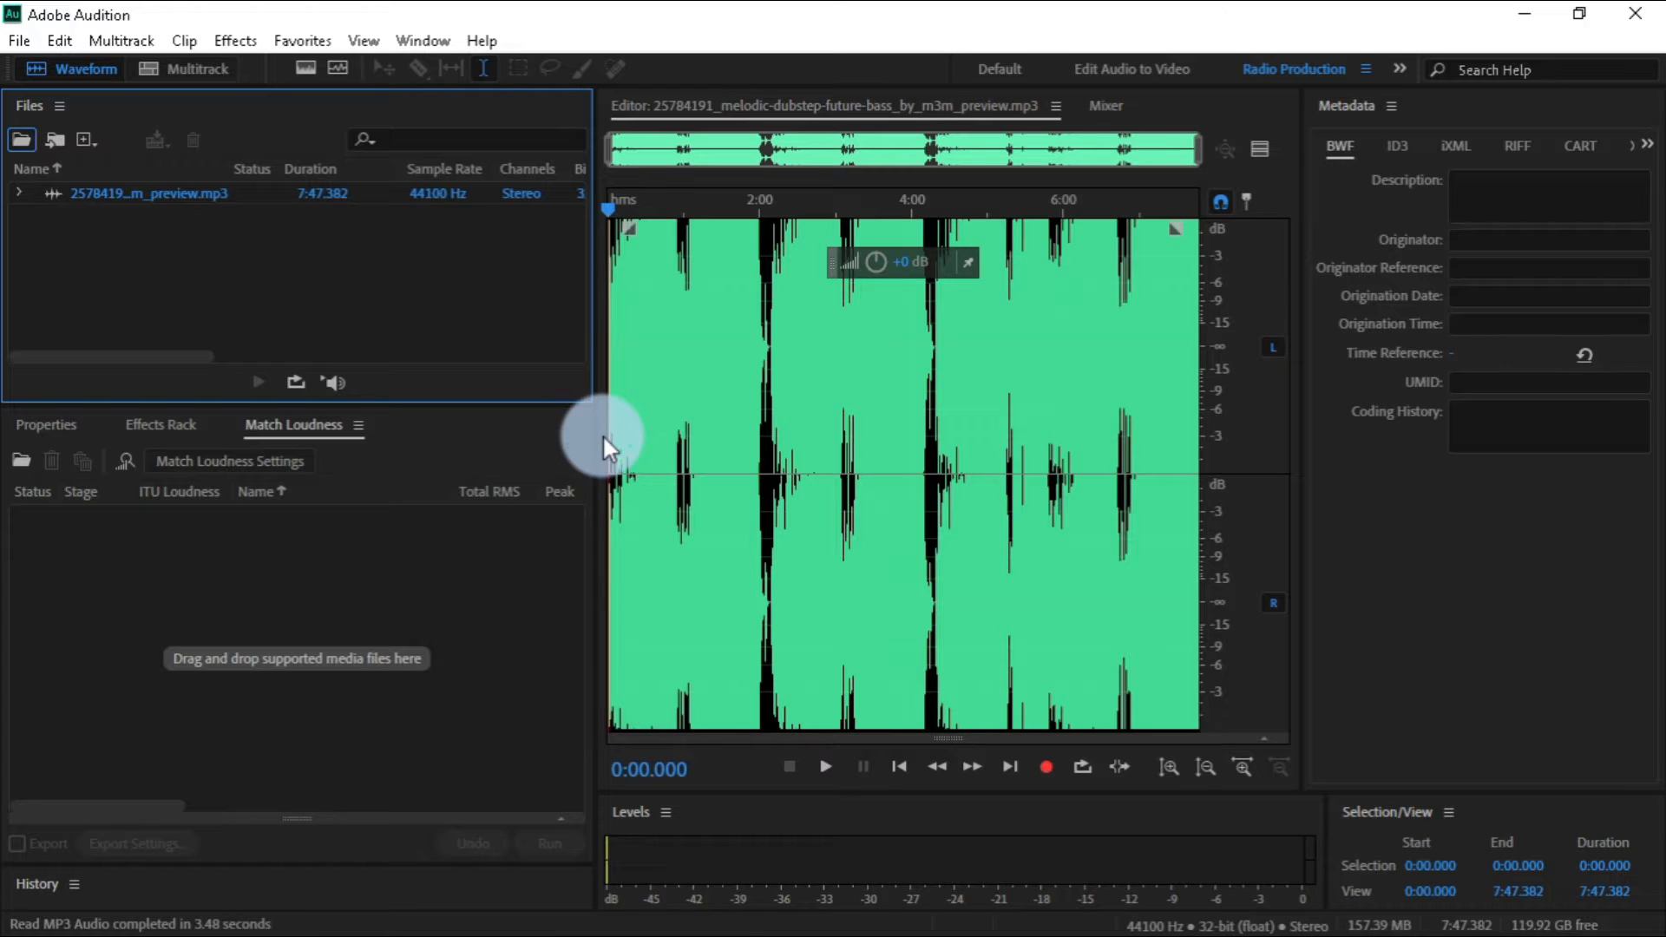
# - Play the opened track from the beginning, stop it, and place the playhead at several points in the waveform
pyautogui.press('space')
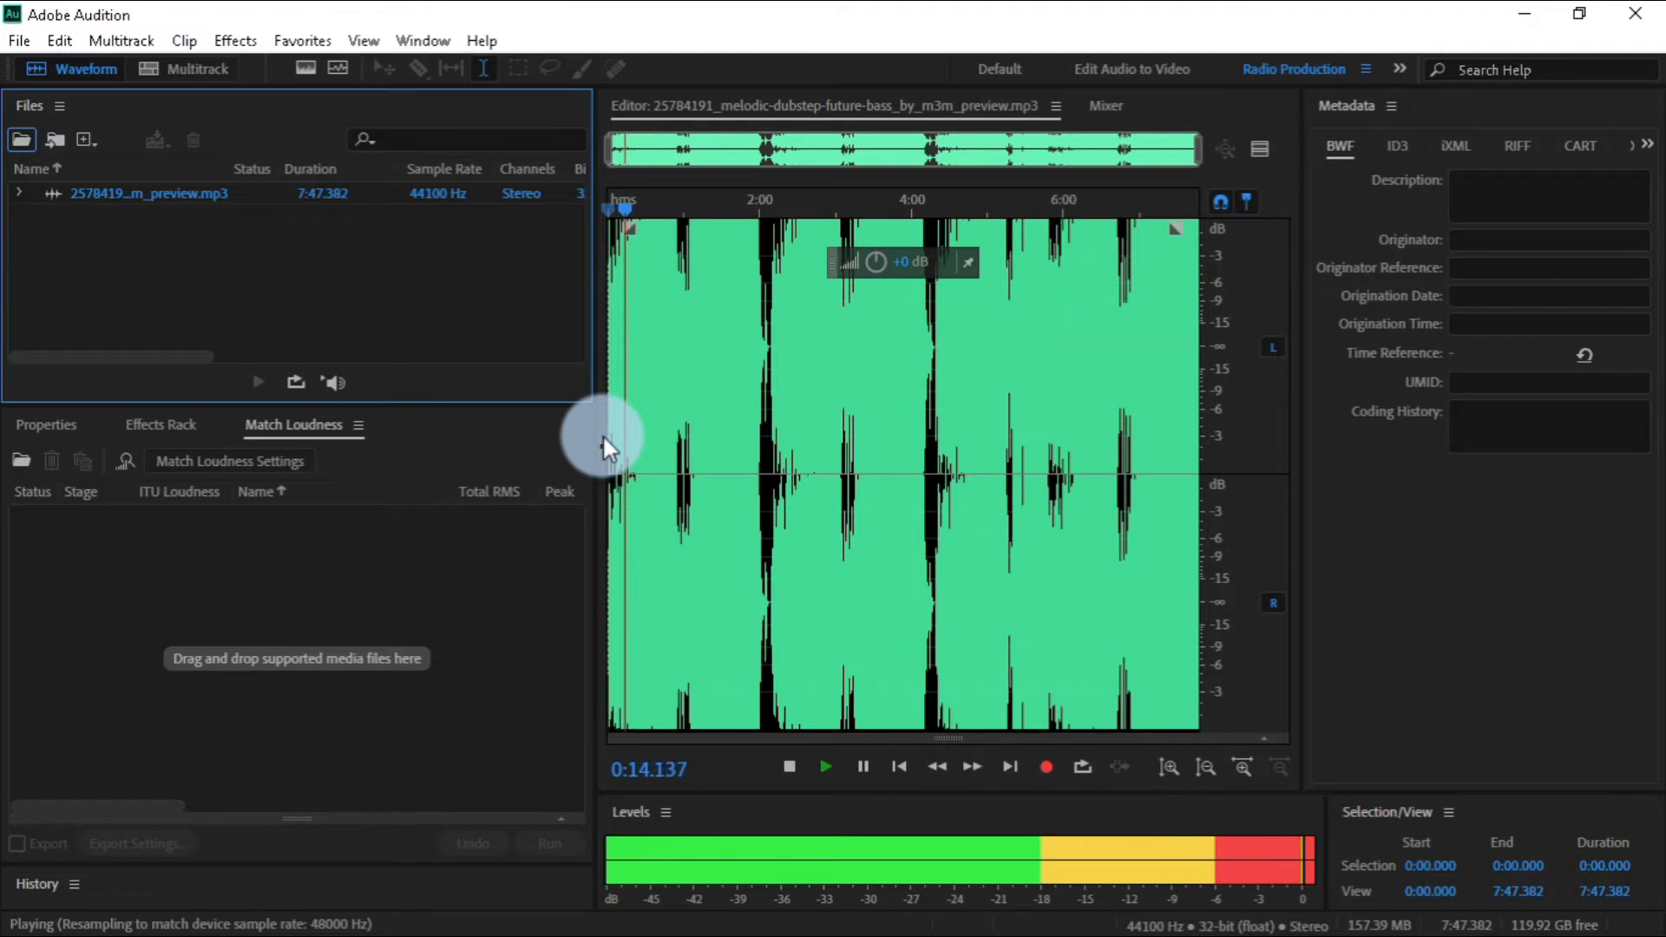
pyautogui.press('space')
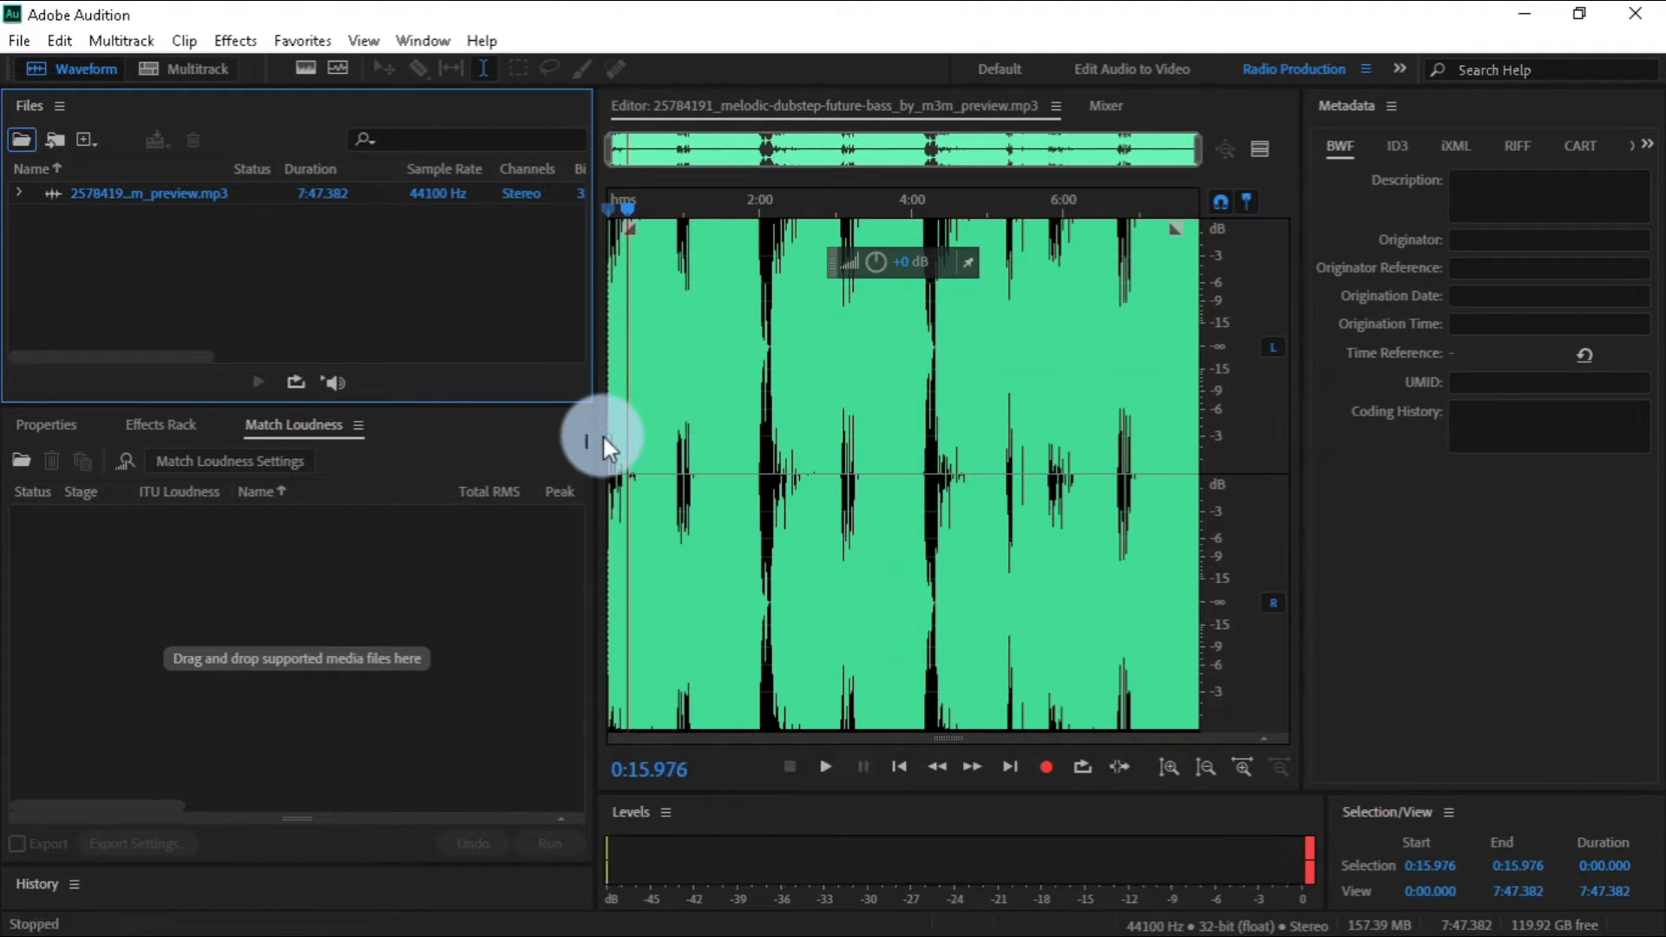
pyautogui.click(667, 355)
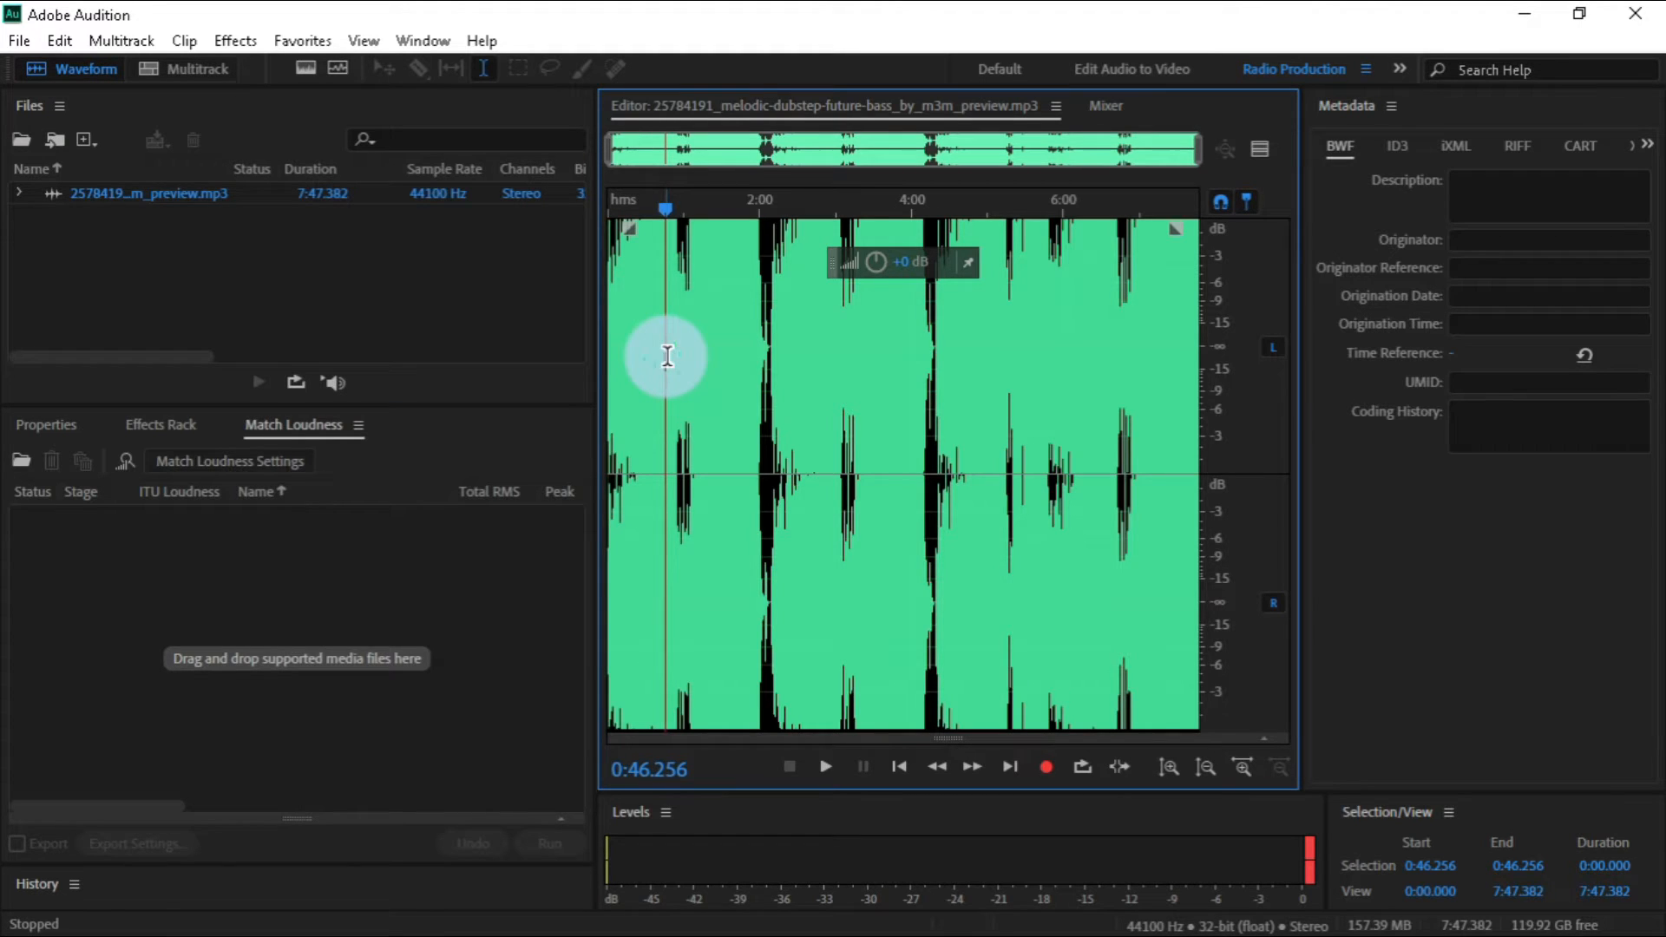
pyautogui.click(778, 357)
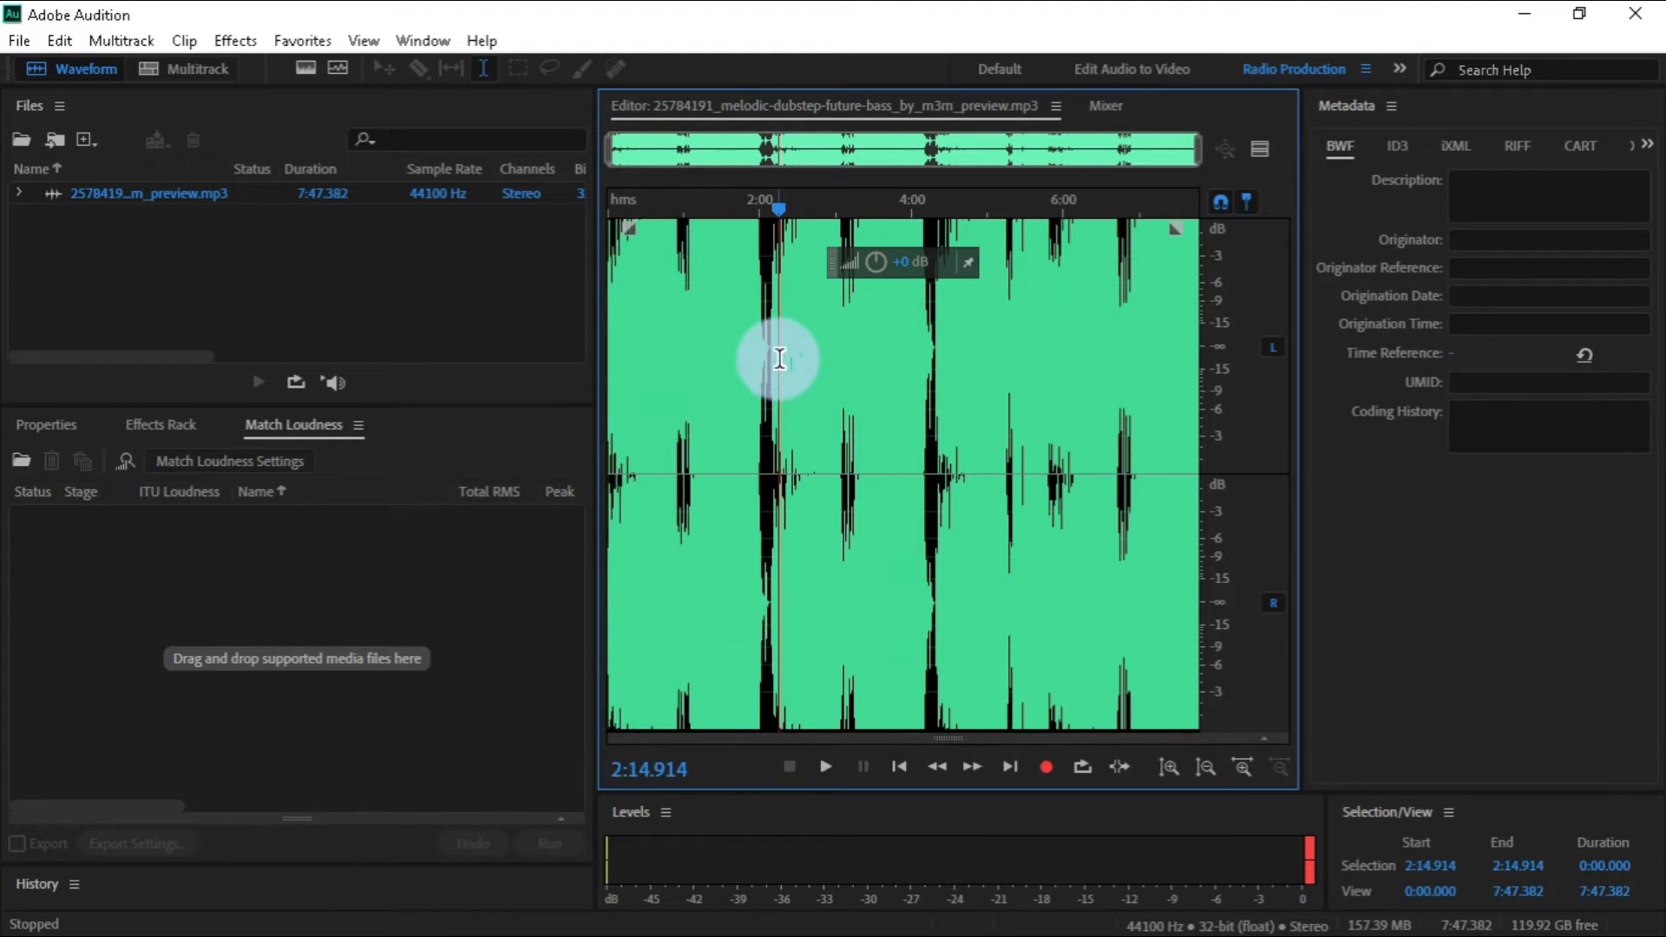
pyautogui.click(805, 399)
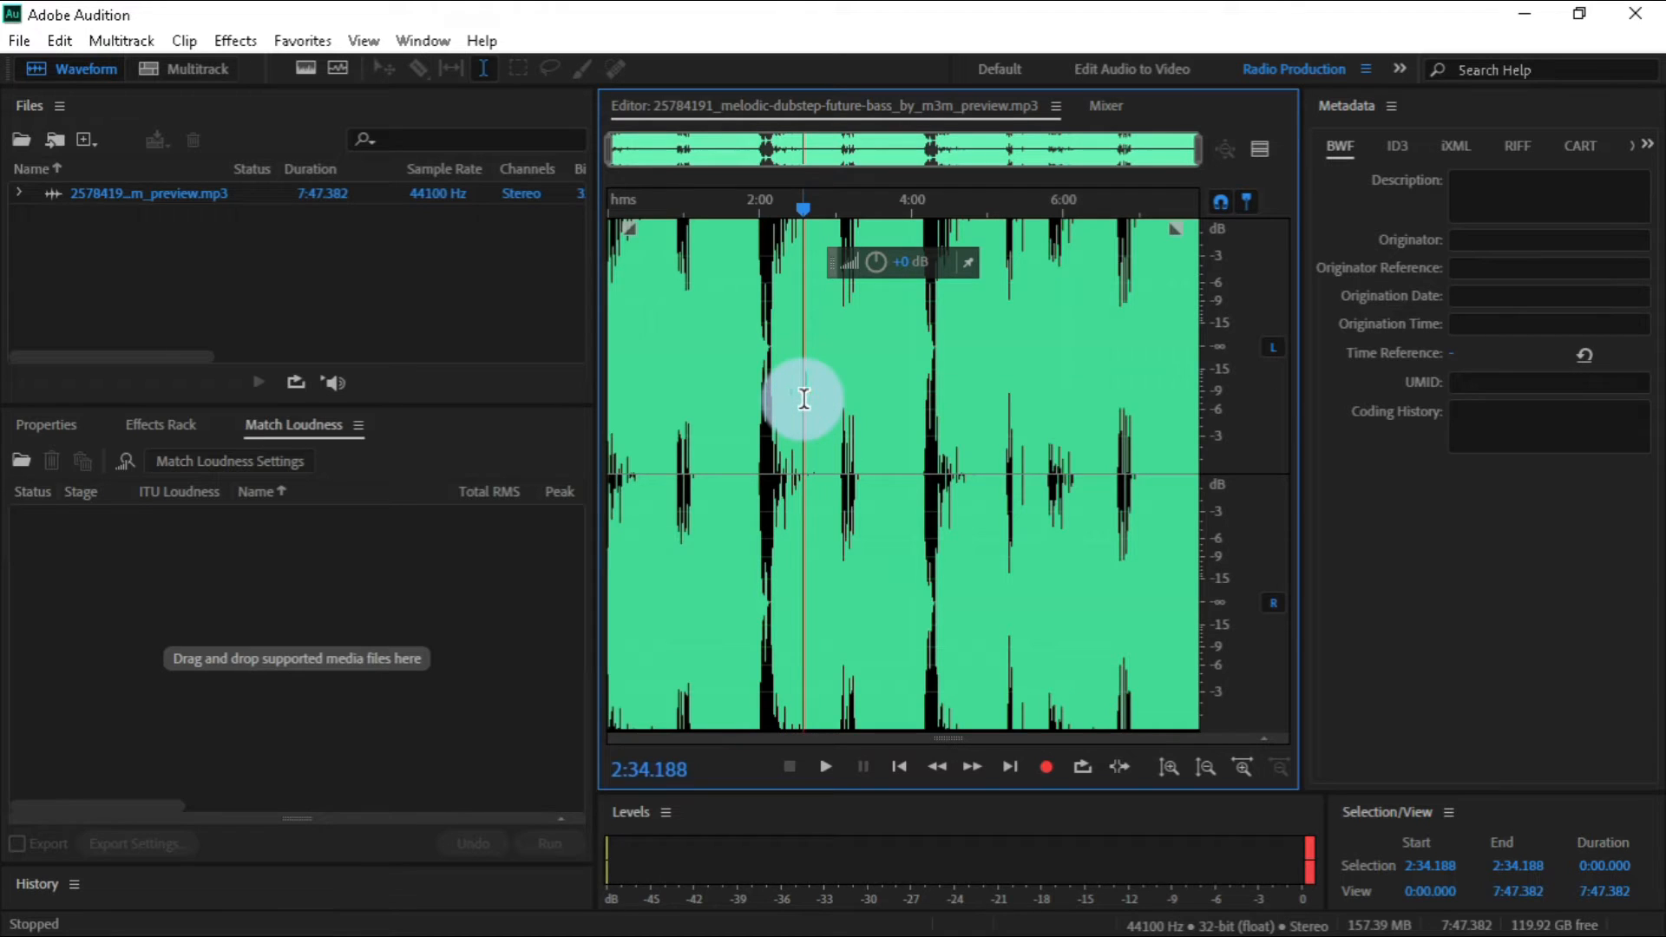
# - Select the entire waveform and open the Sound Remover (process) effect for it
pyautogui.hotkey('ctrl', 'a')
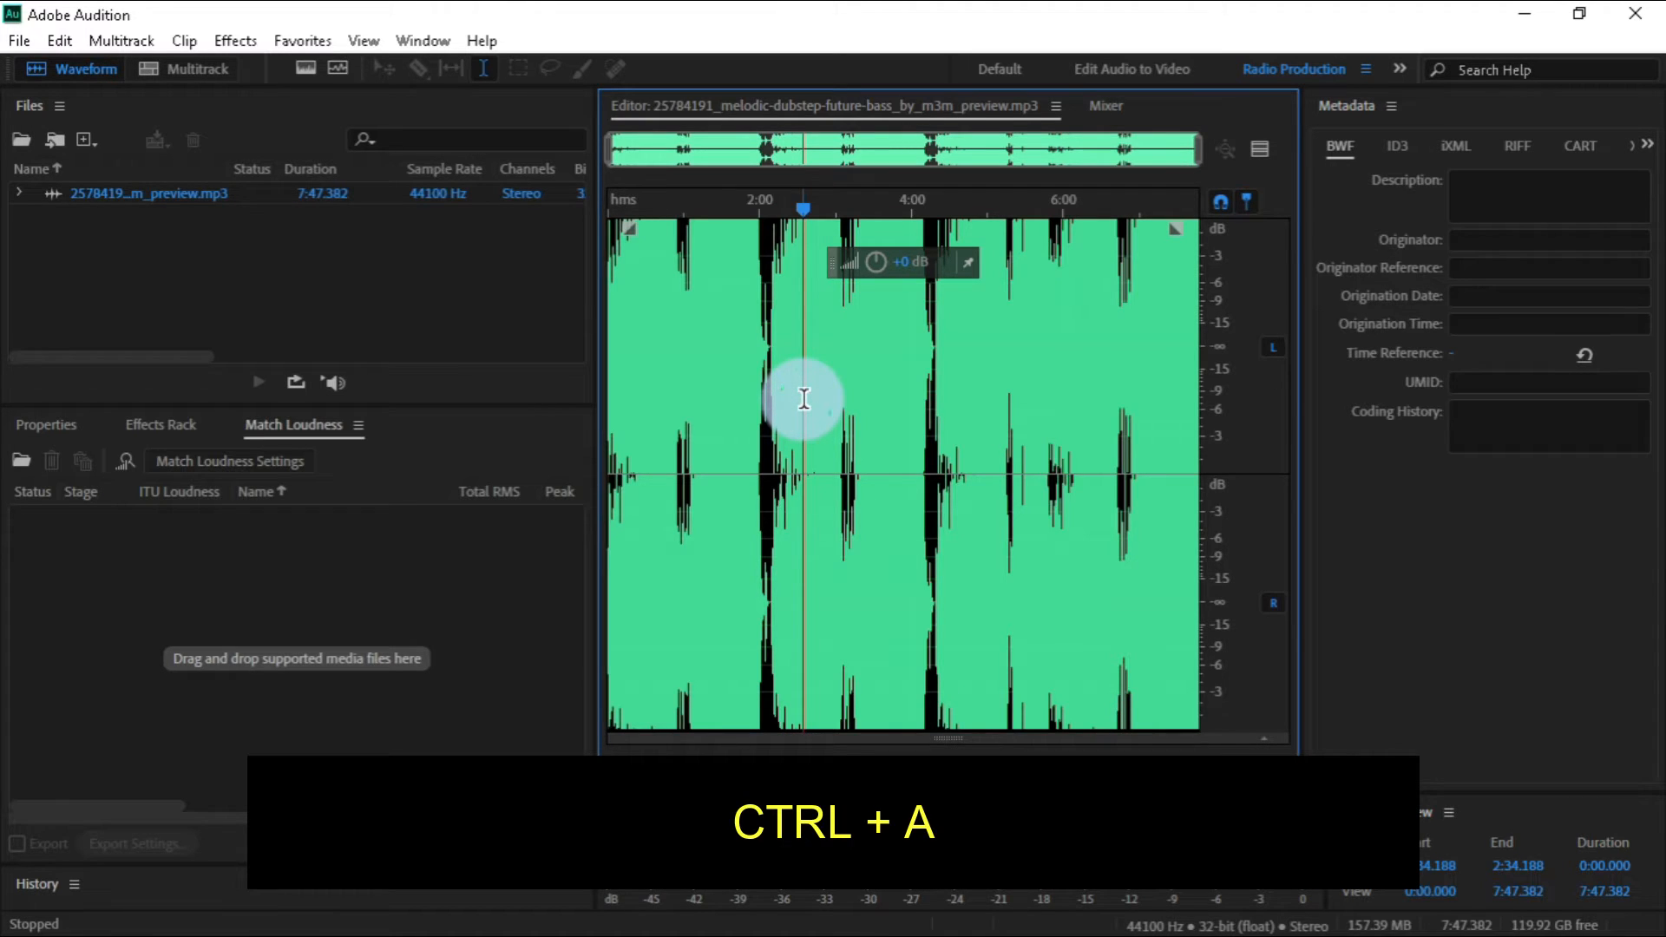
pyautogui.hotkey('ctrl', 'a')
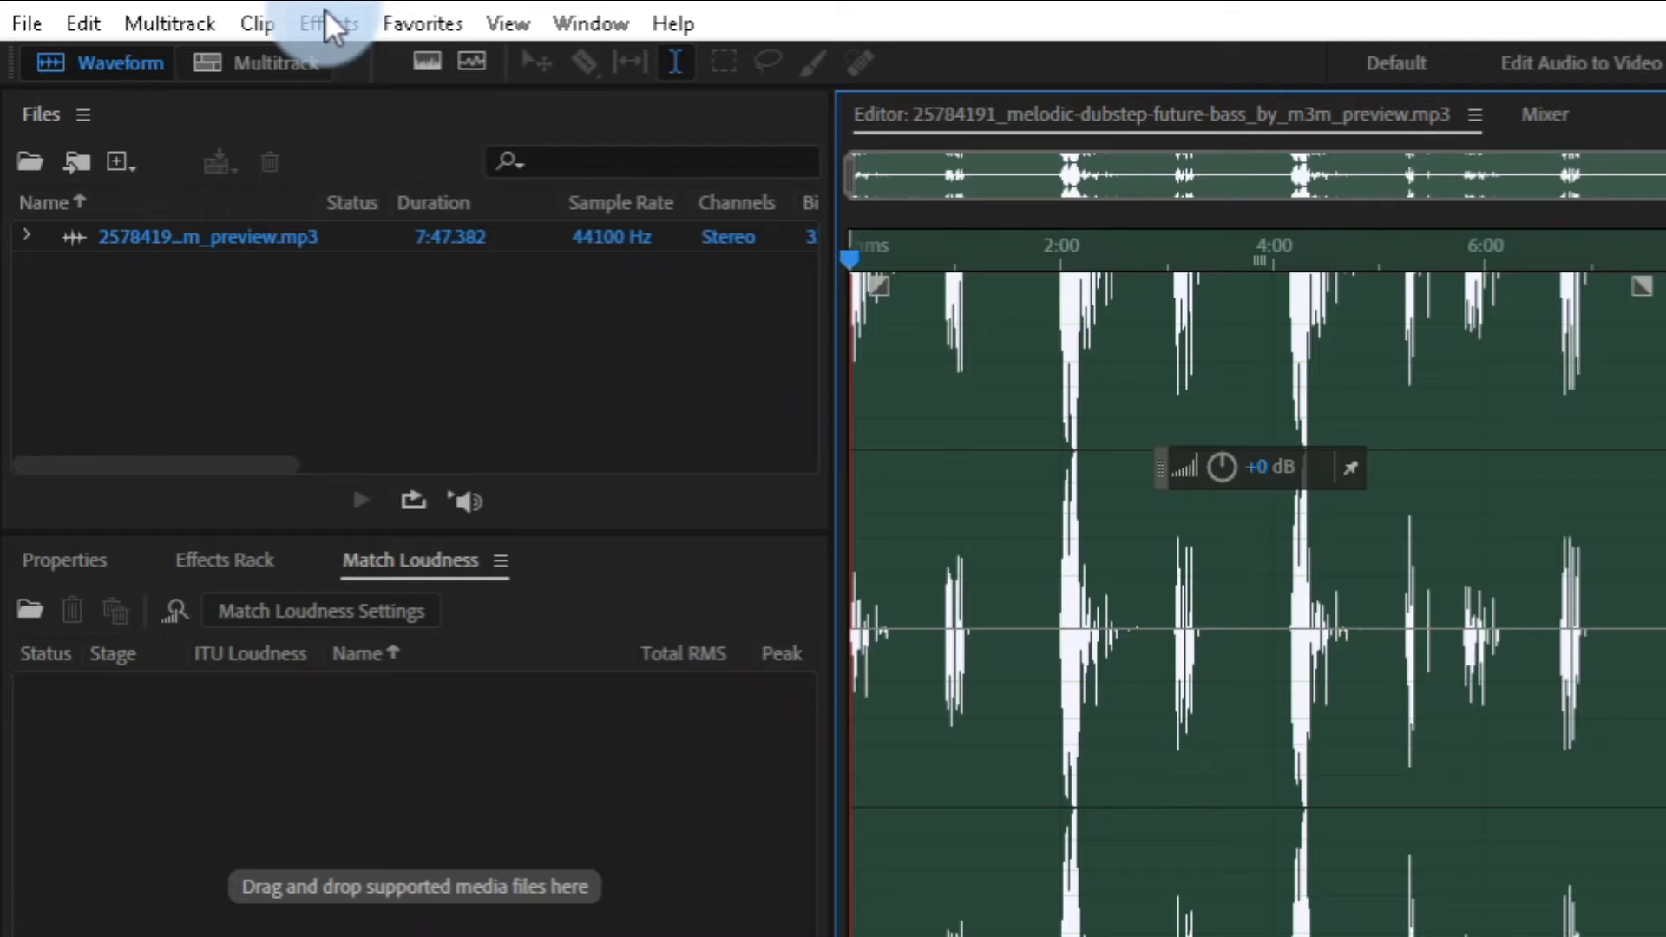
pyautogui.click(232, 37)
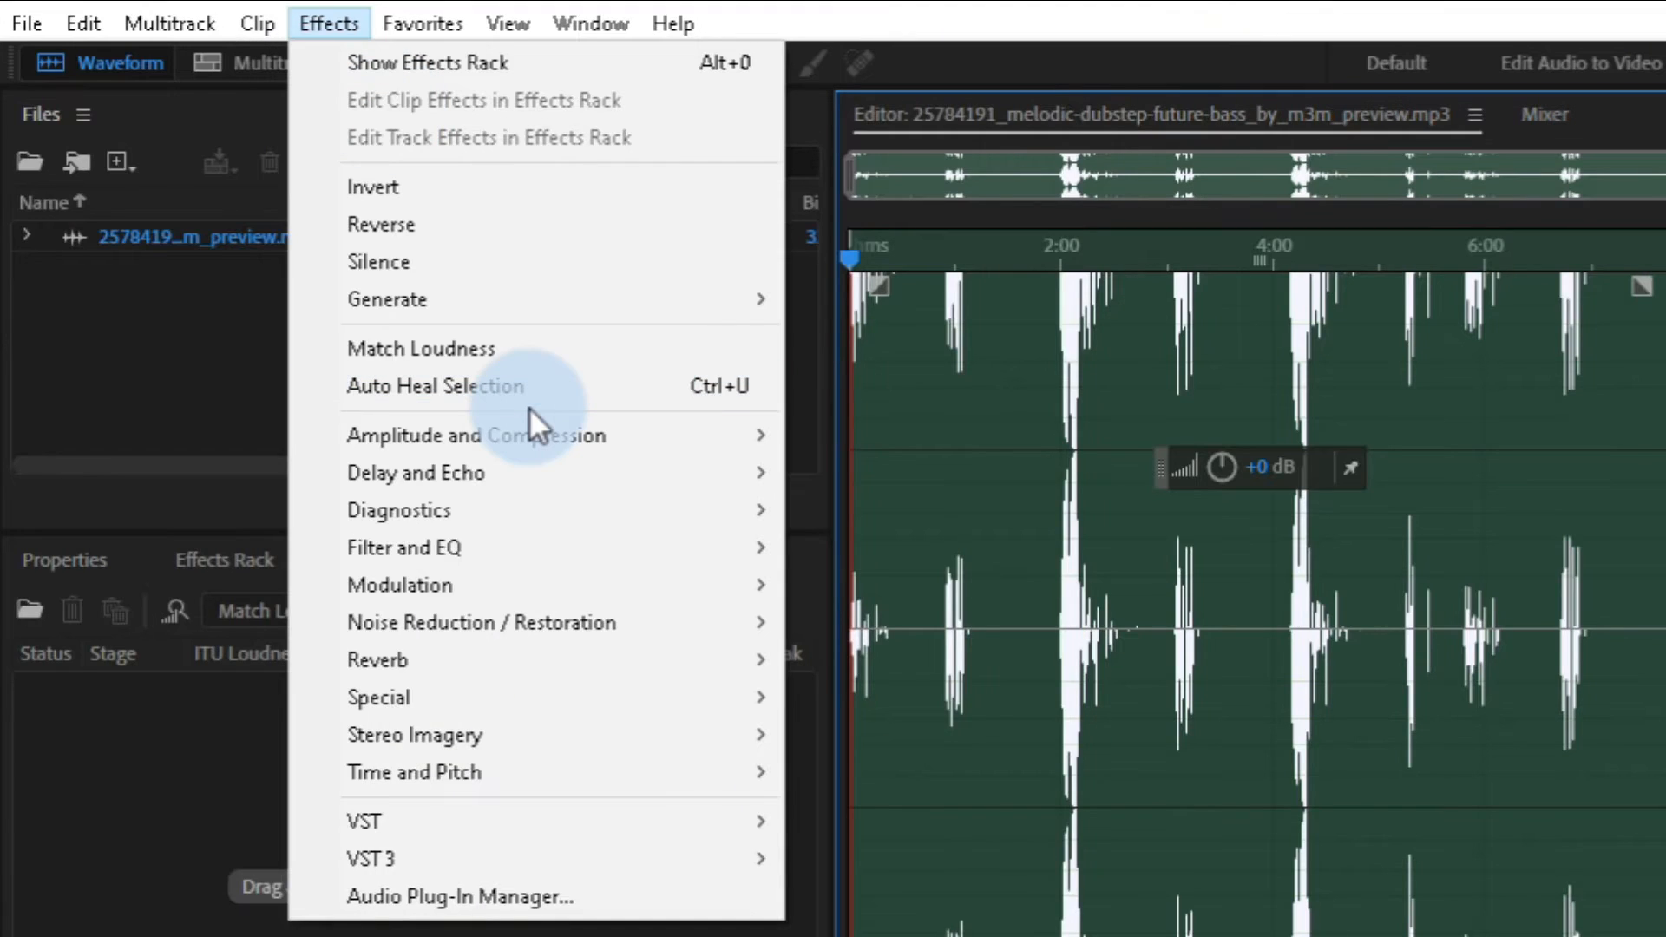
pyautogui.moveTo(585, 625)
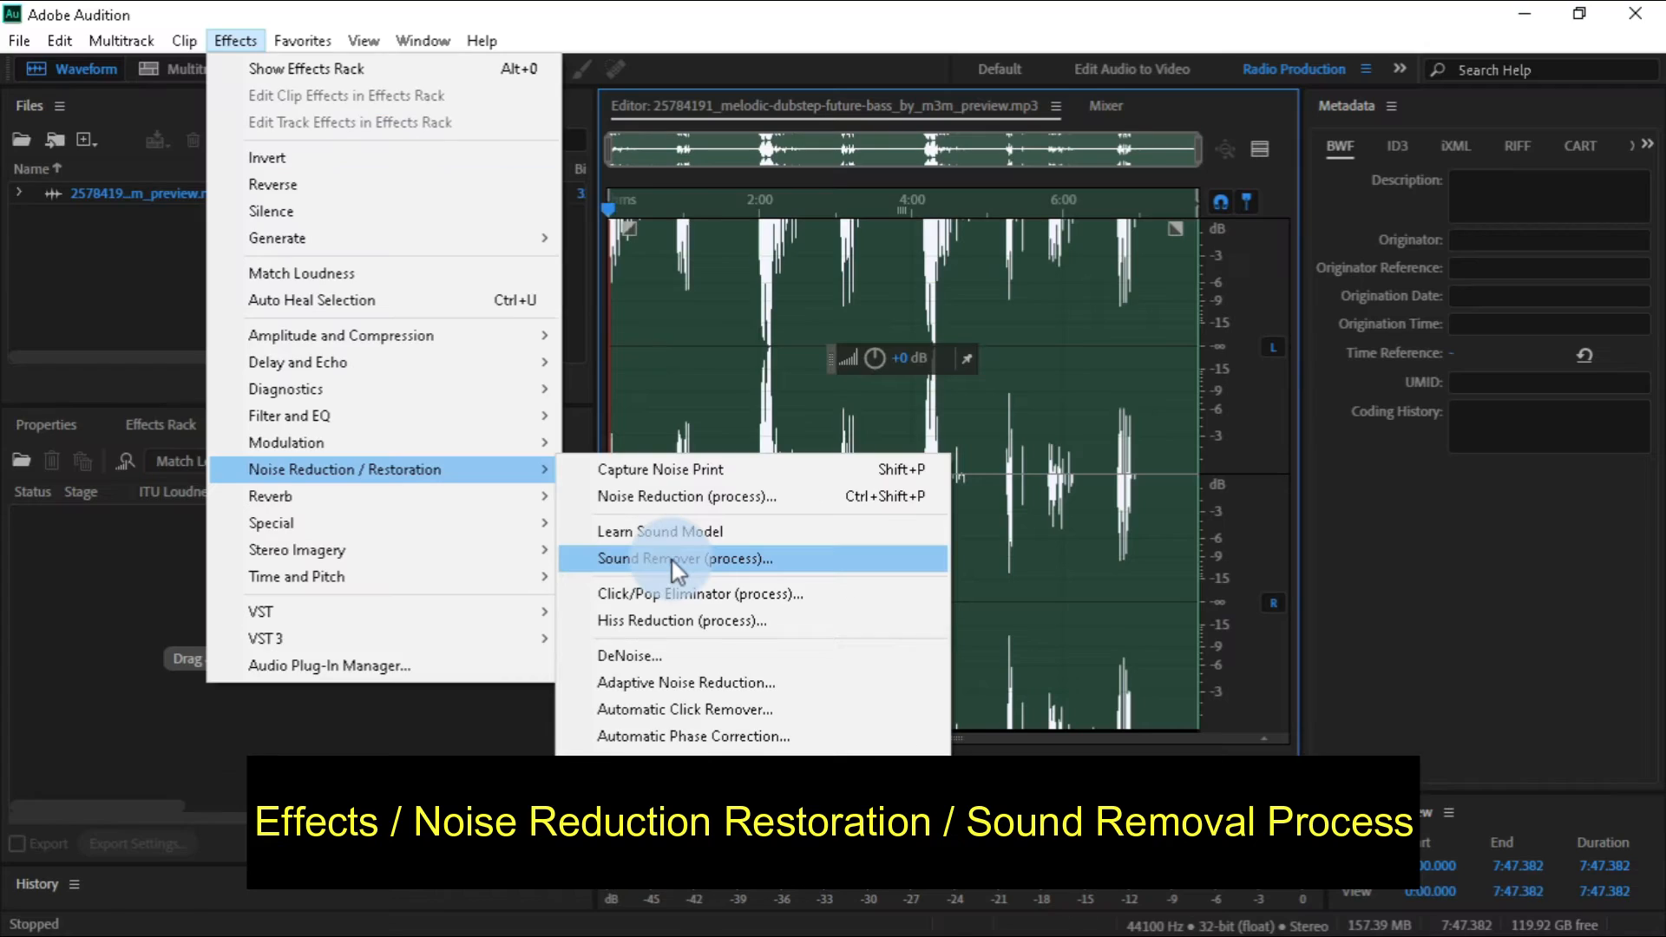
pyautogui.click(919, 309)
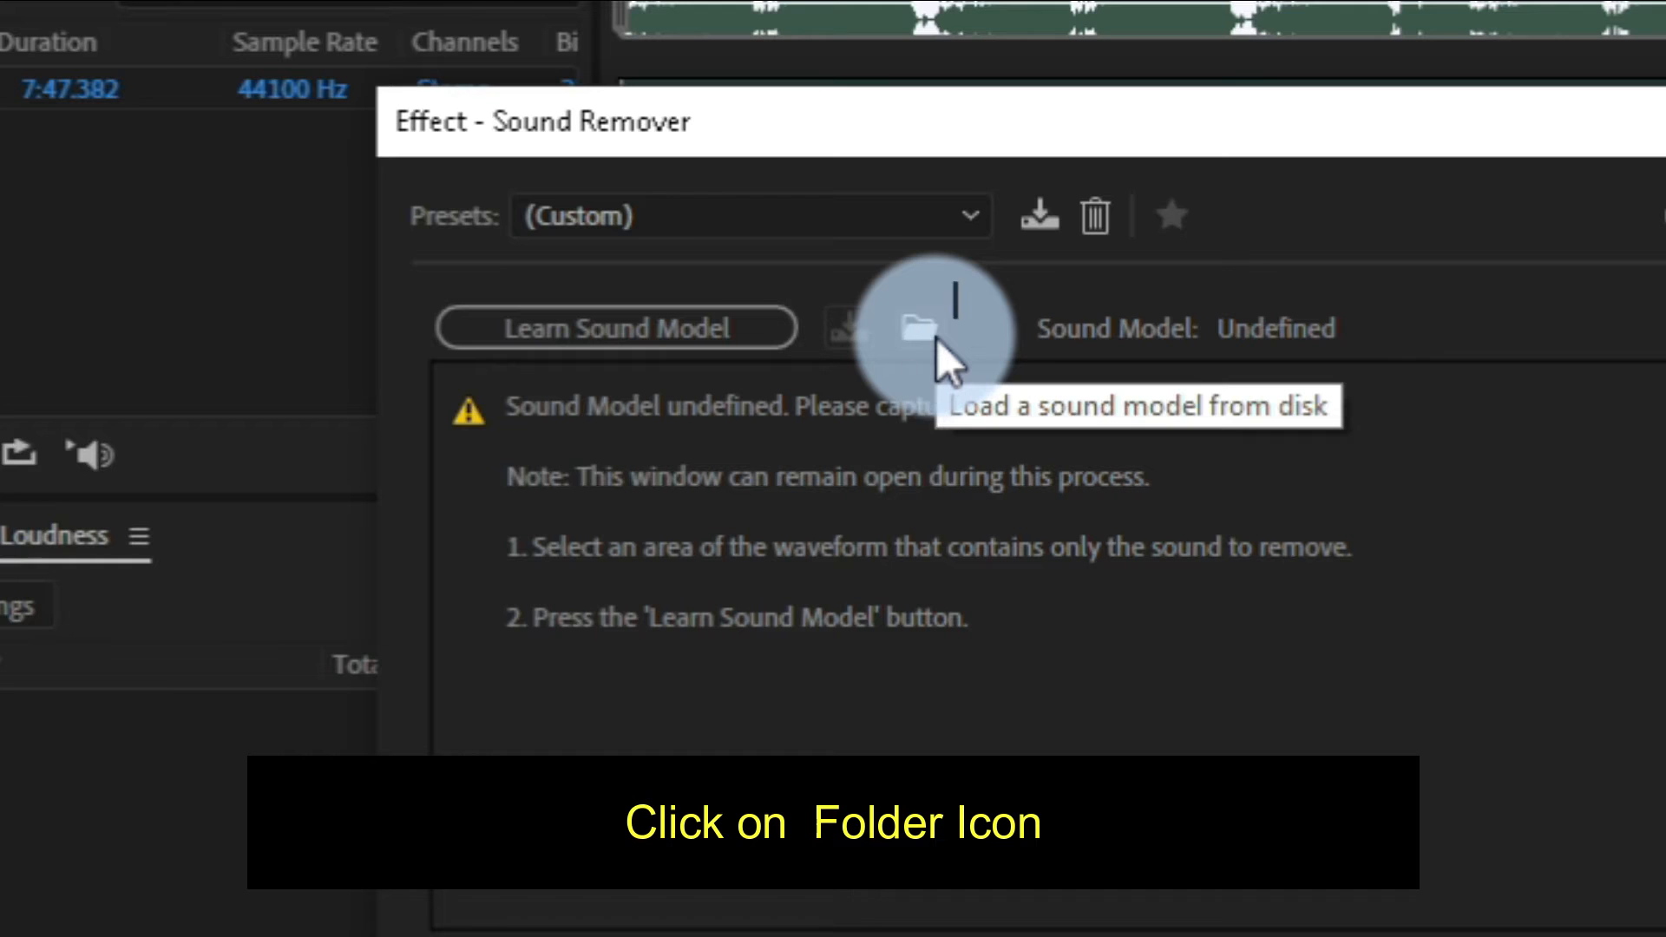
# - Load the AudioJungle sound model from the Desktop's youtube trends folder and apply Sound Remover with its default settings
pyautogui.click(938, 340)
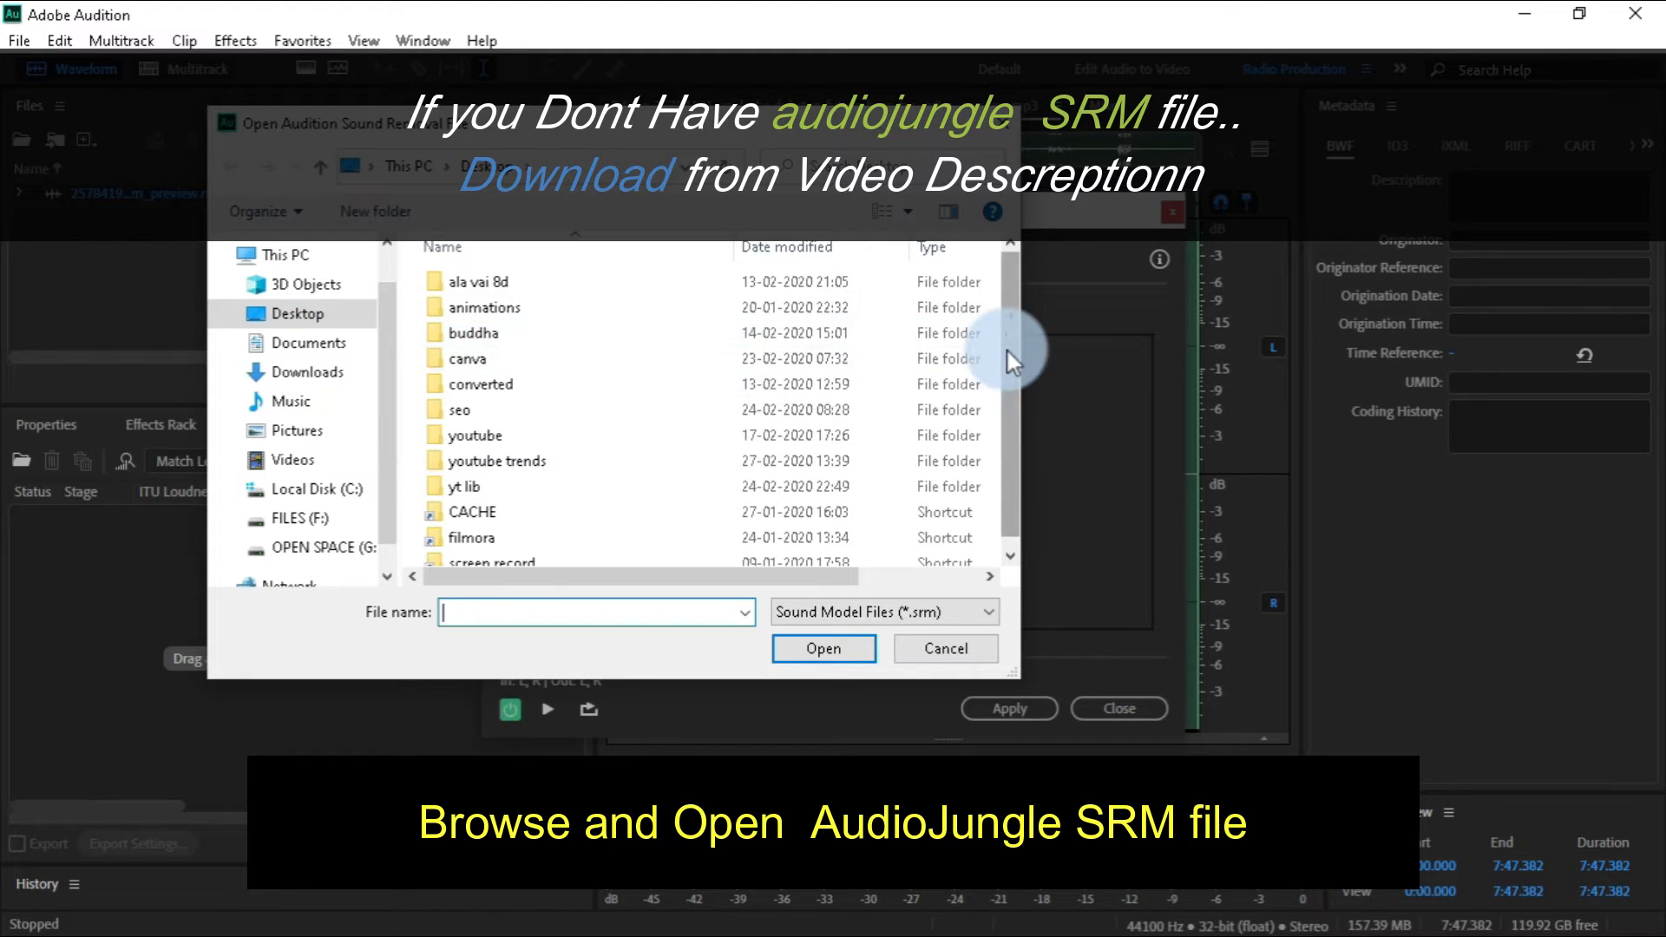
pyautogui.doubleClick(610, 470)
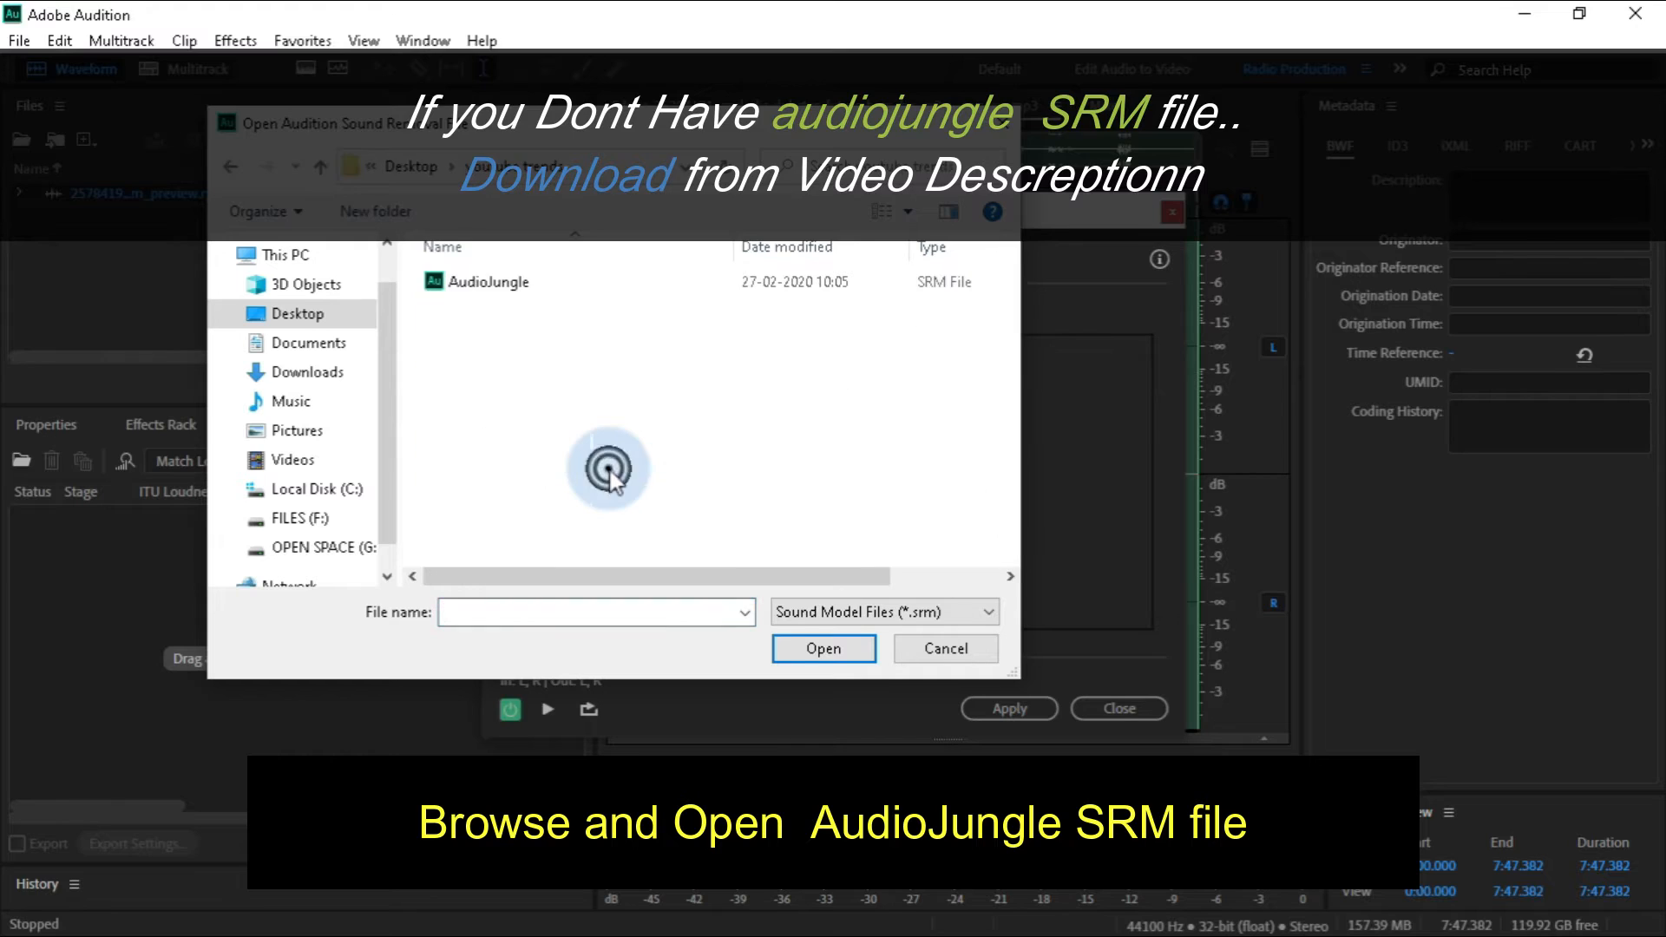
pyautogui.click(508, 289)
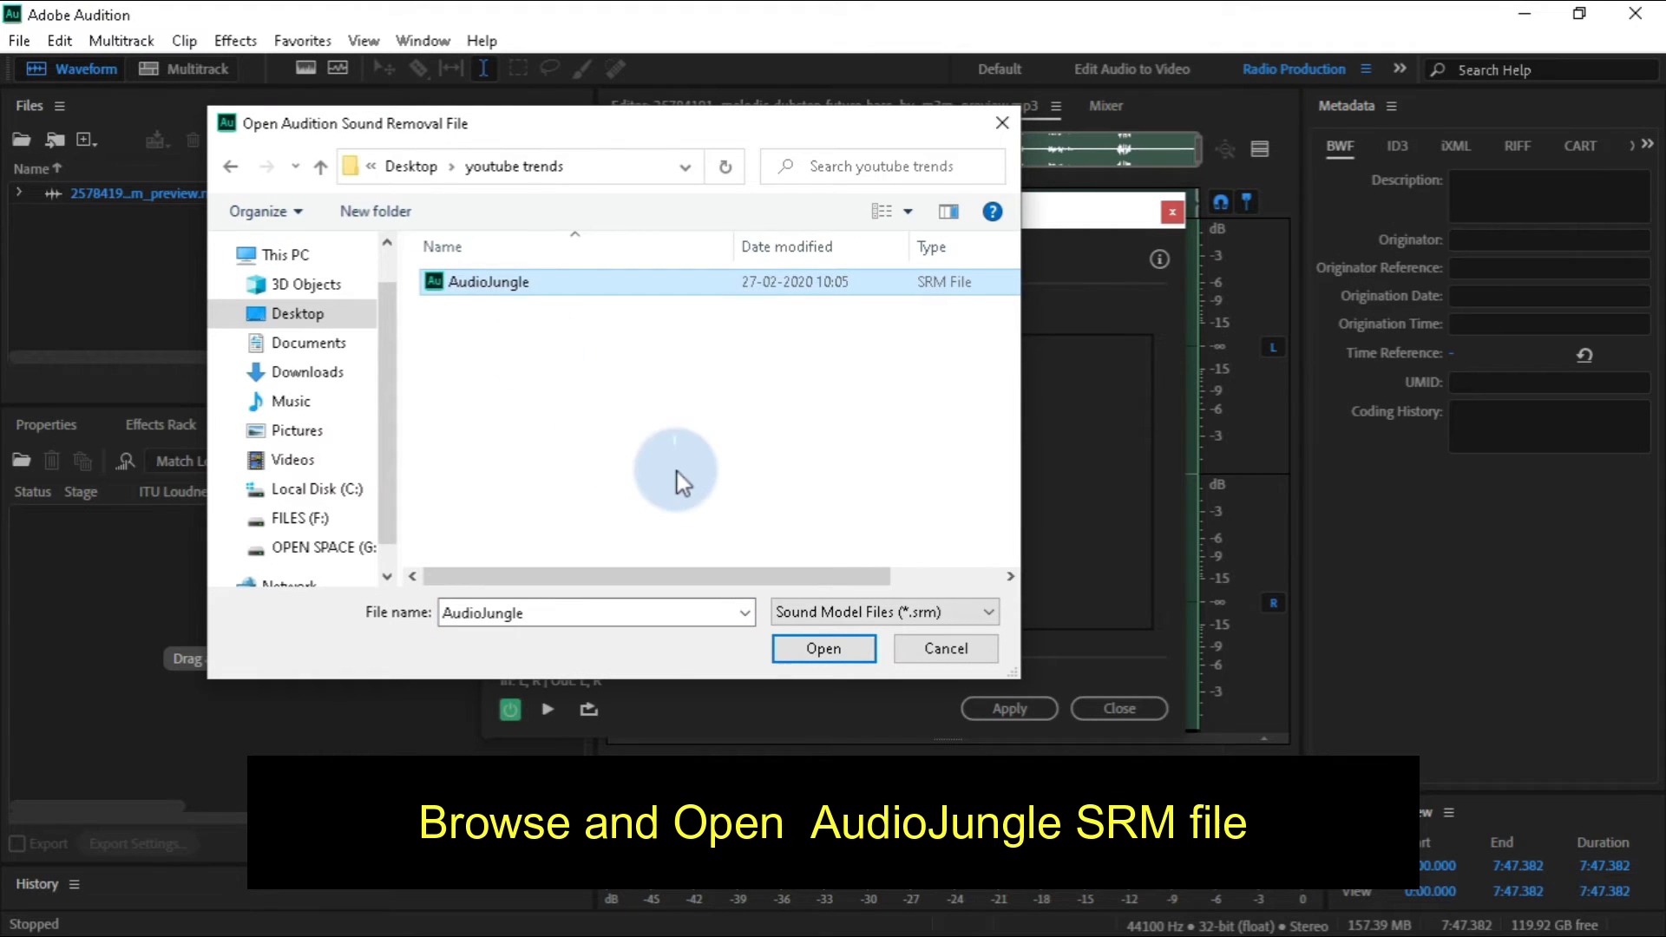
pyautogui.click(816, 649)
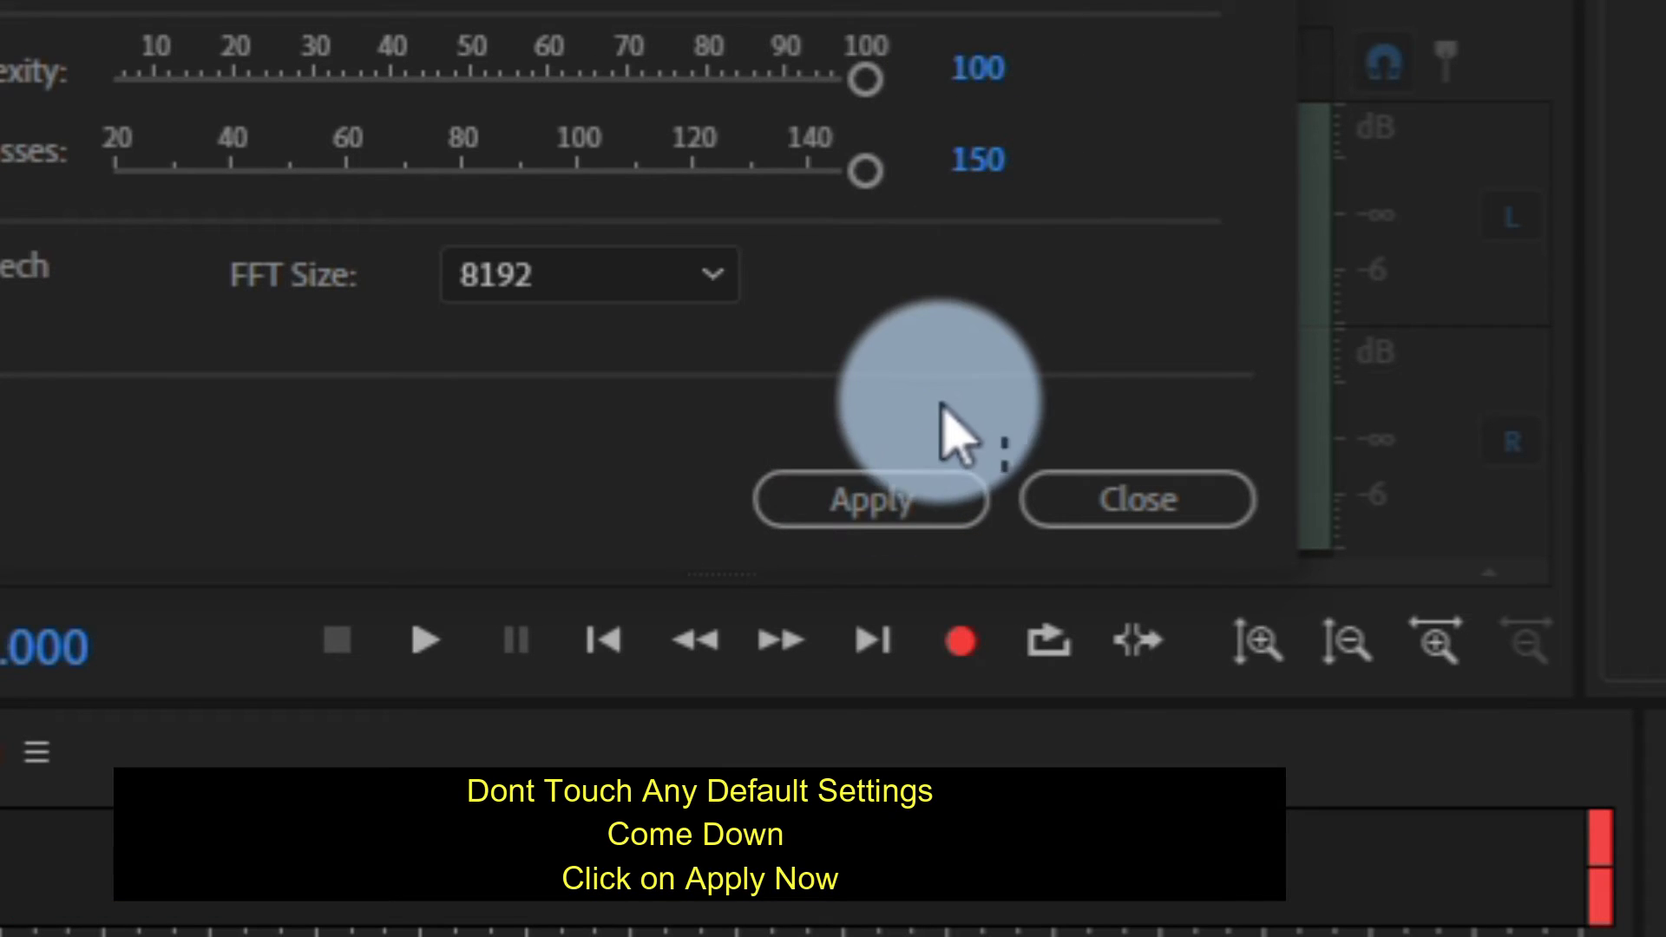
pyautogui.click(883, 497)
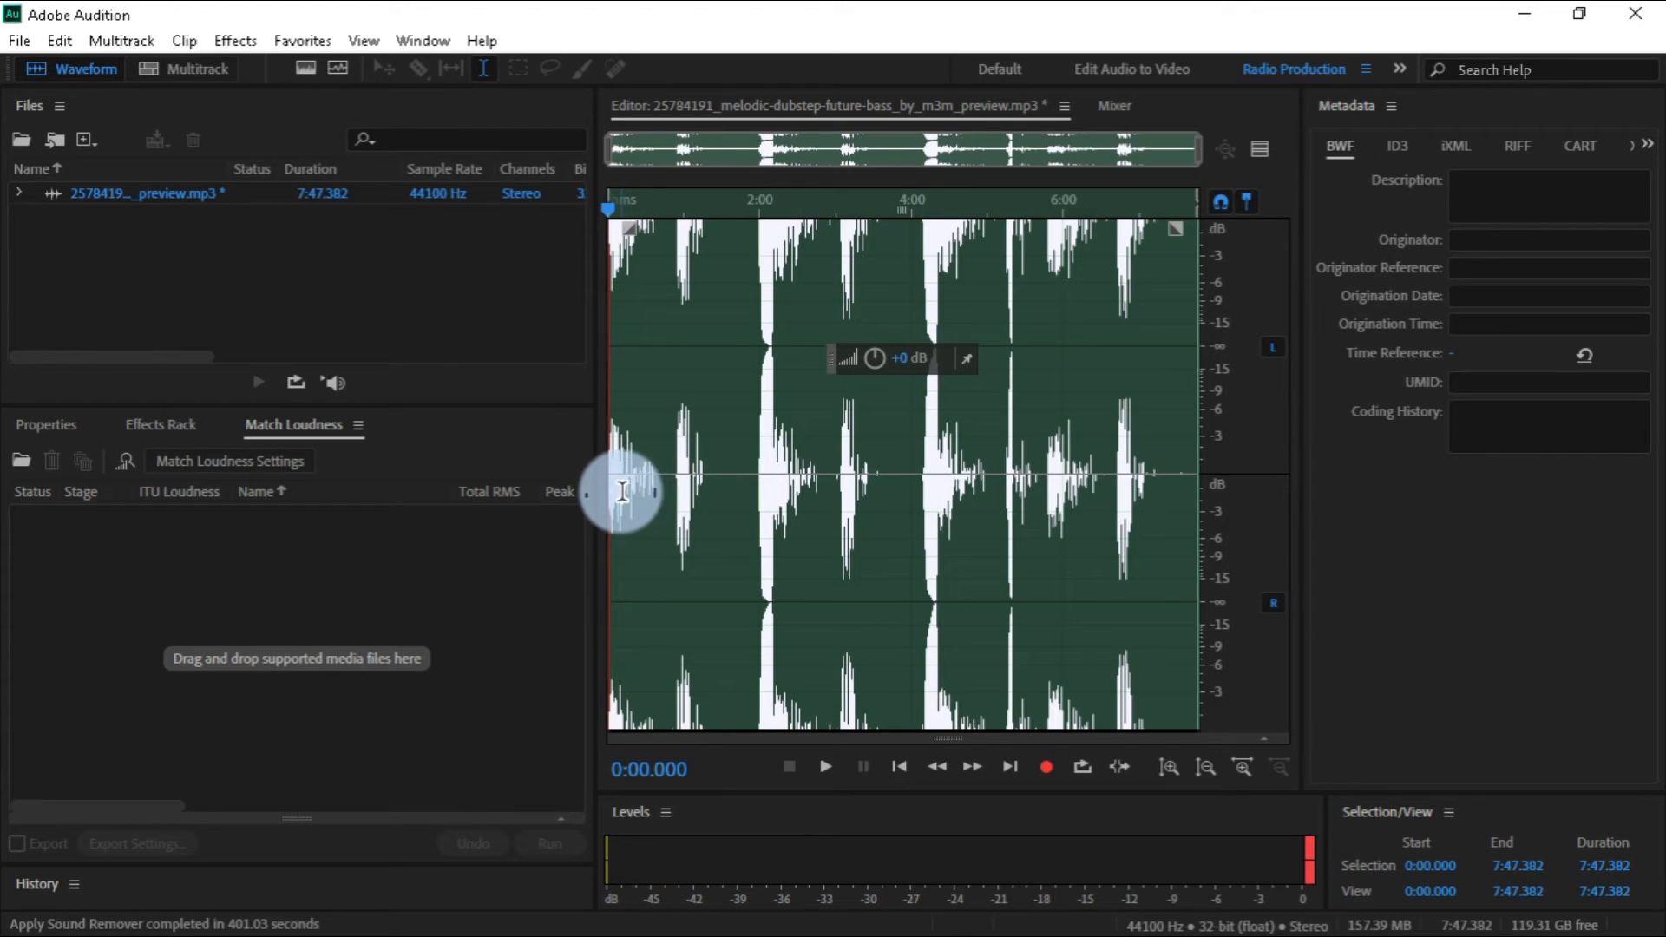
# - Play the processed track from the start, stop it, and place the playhead around the first minute of the waveform
pyautogui.click(608, 469)
pyautogui.press('space')
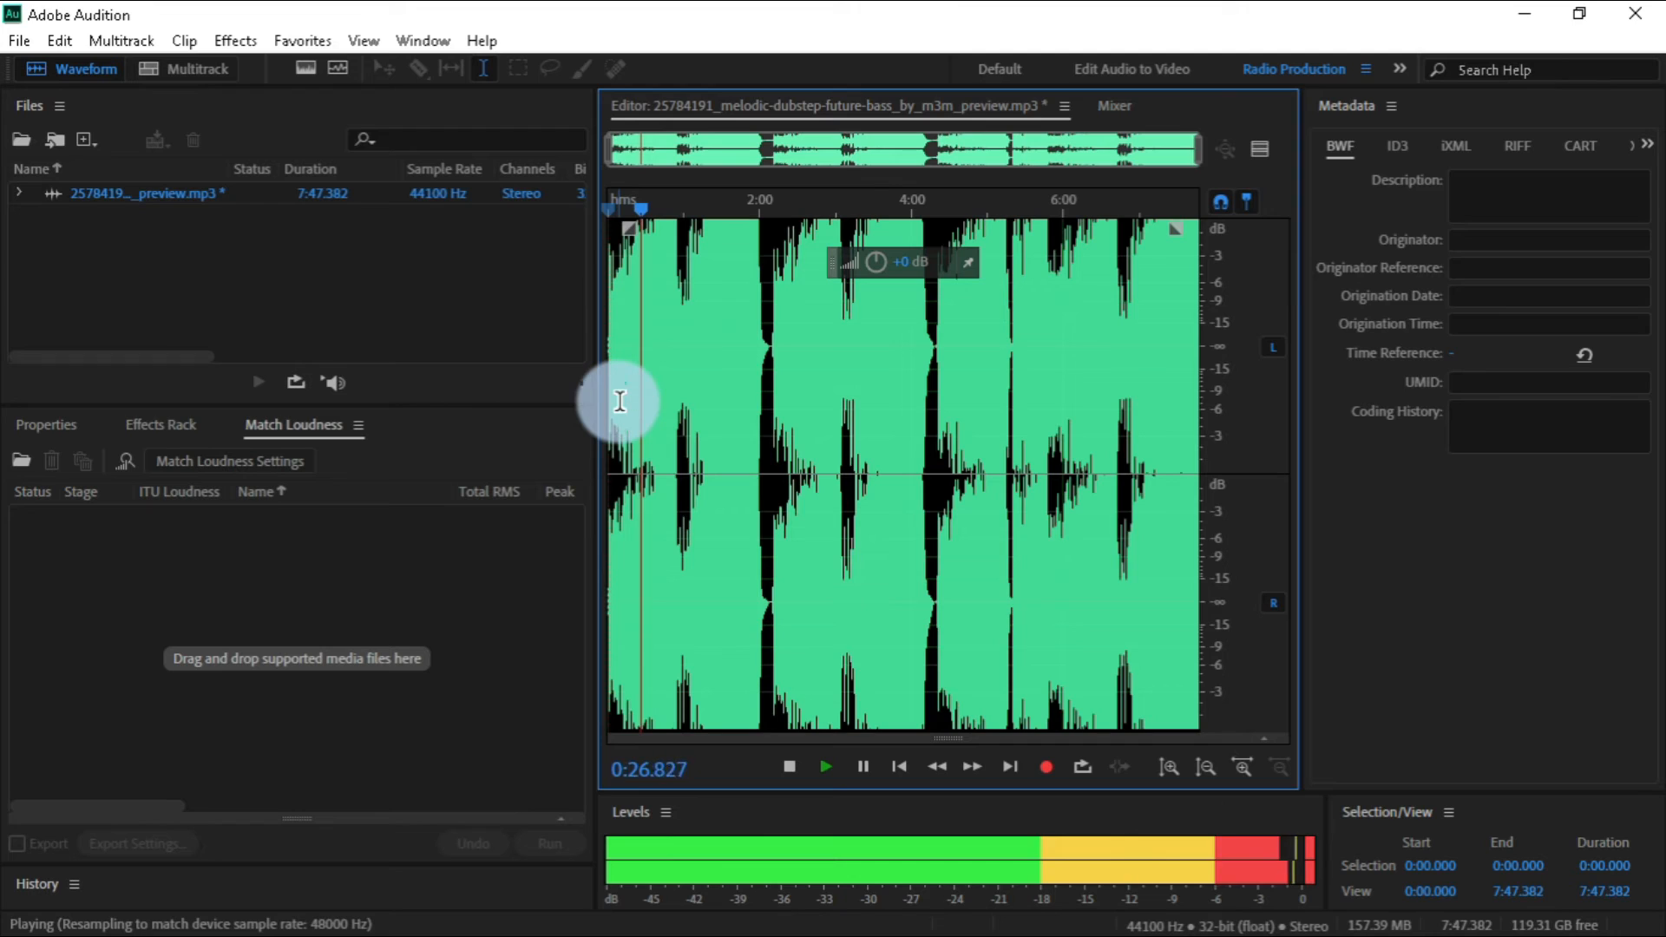
pyautogui.press('space')
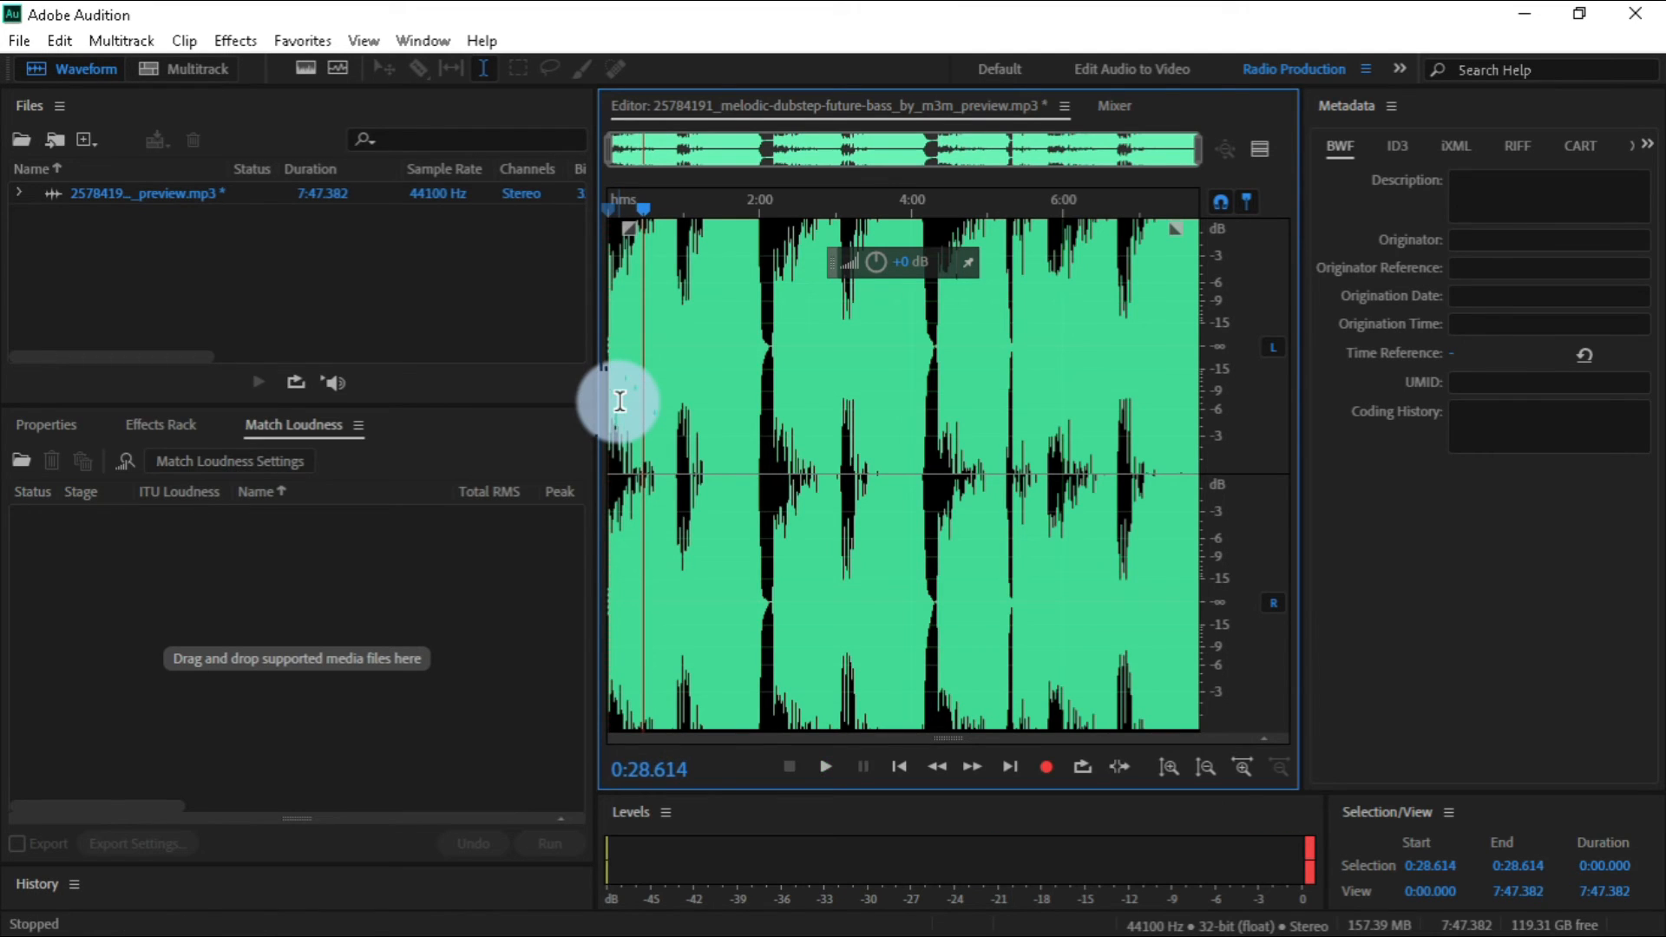
pyautogui.click(677, 358)
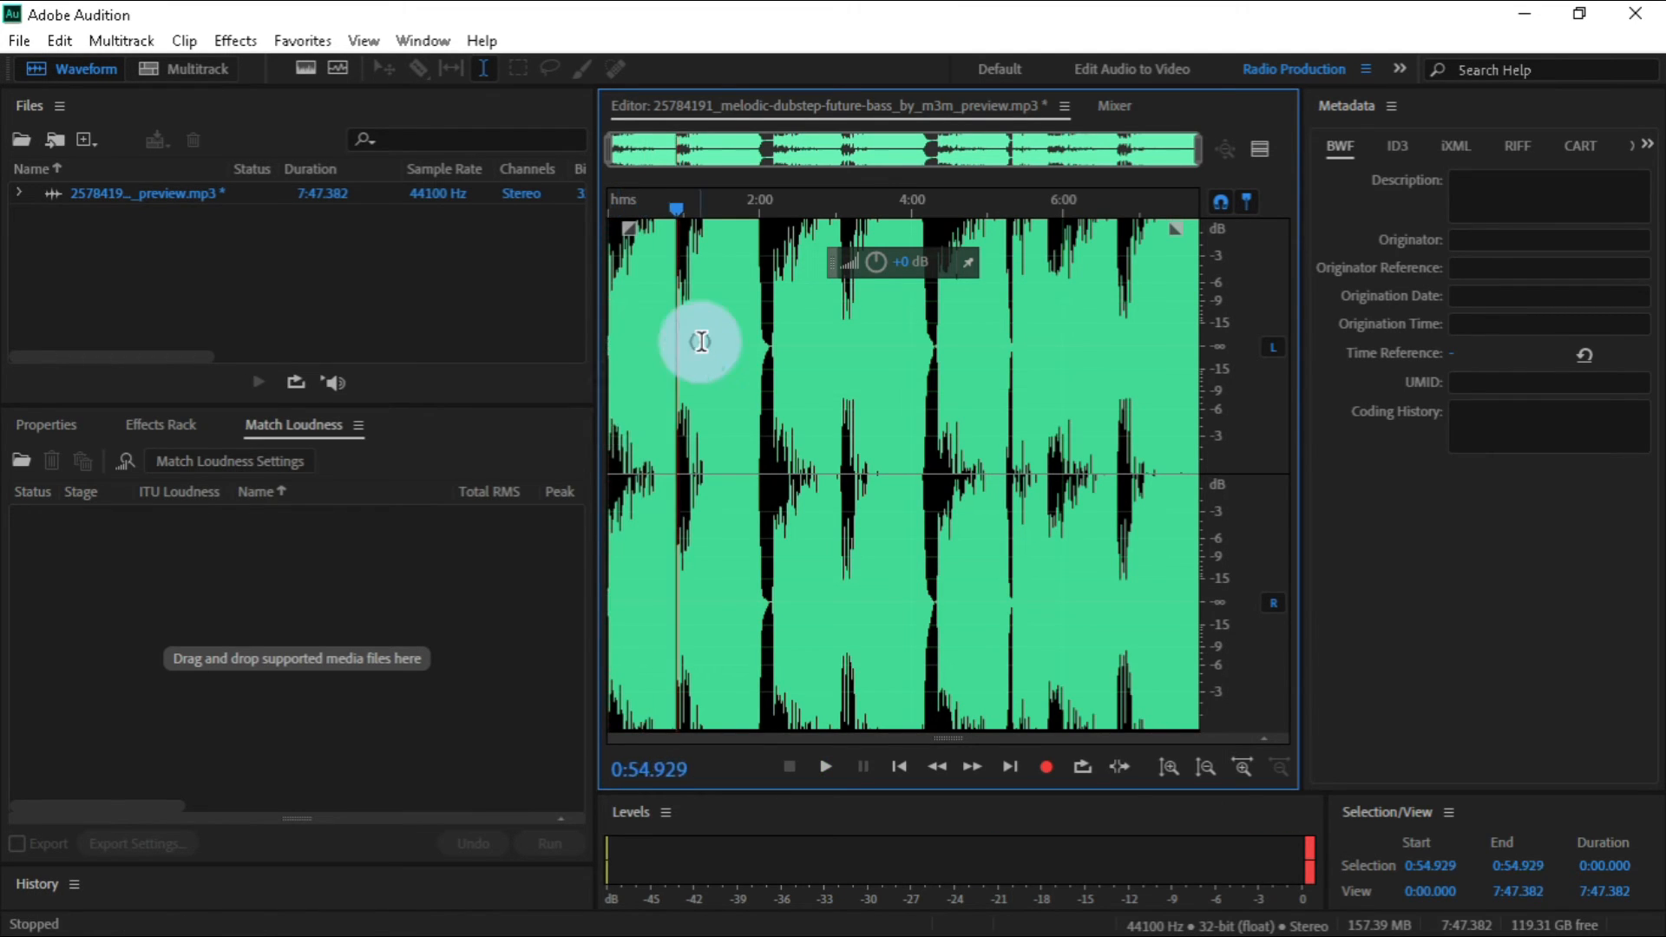
pyautogui.click(701, 341)
pyautogui.click(682, 344)
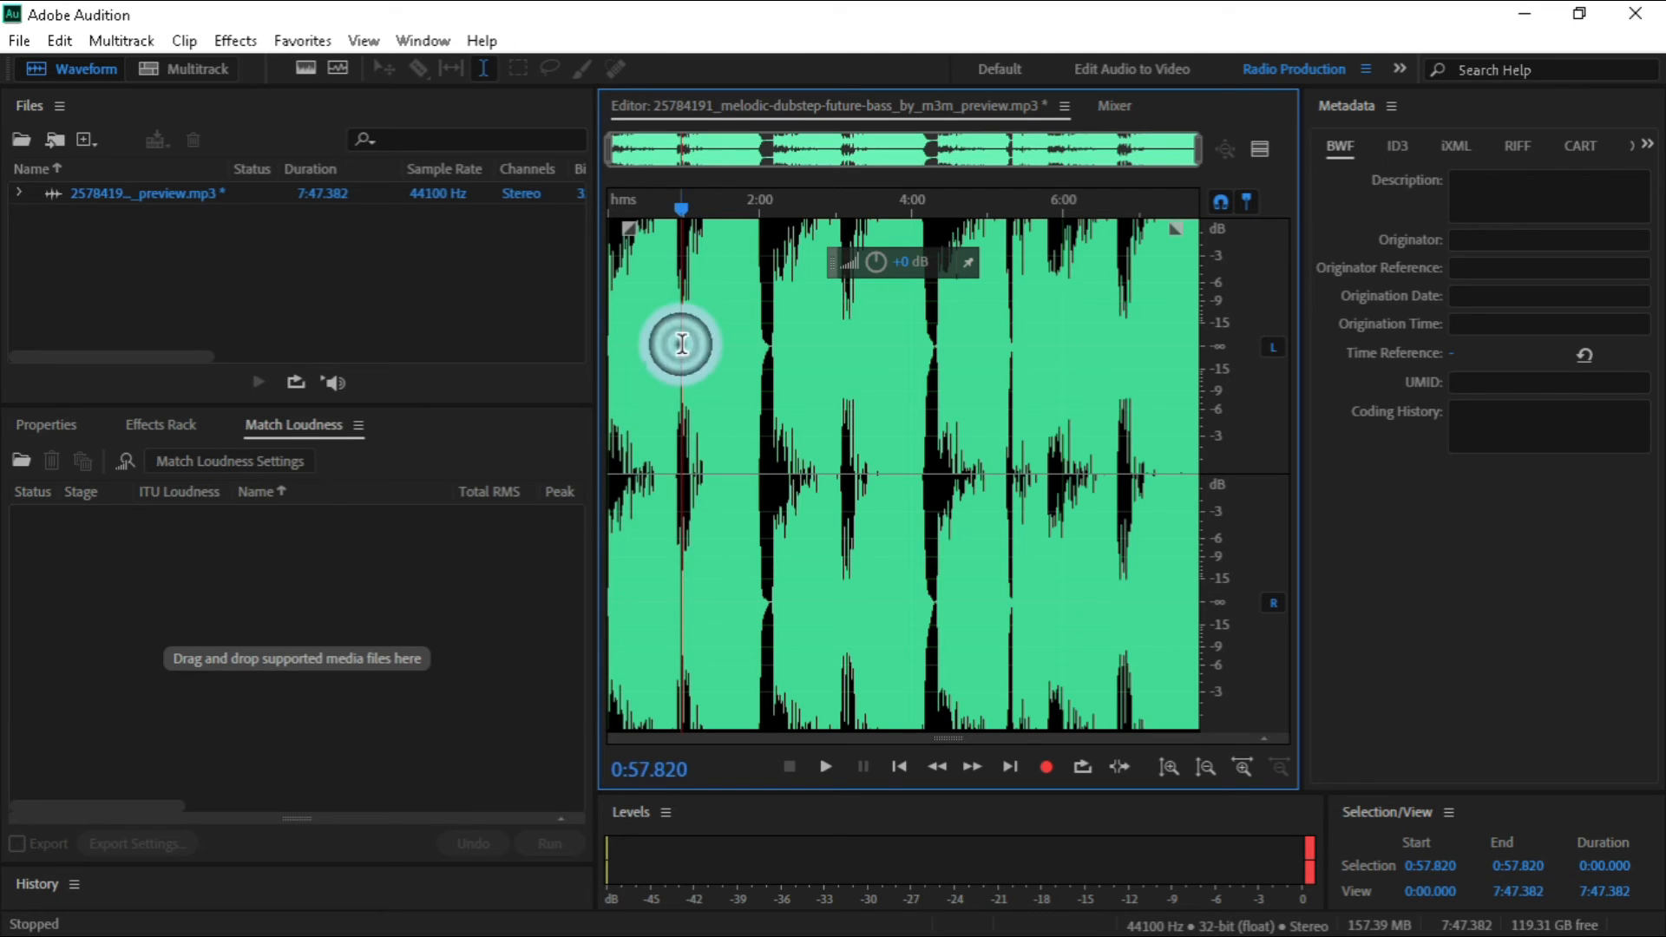
pyautogui.click(671, 342)
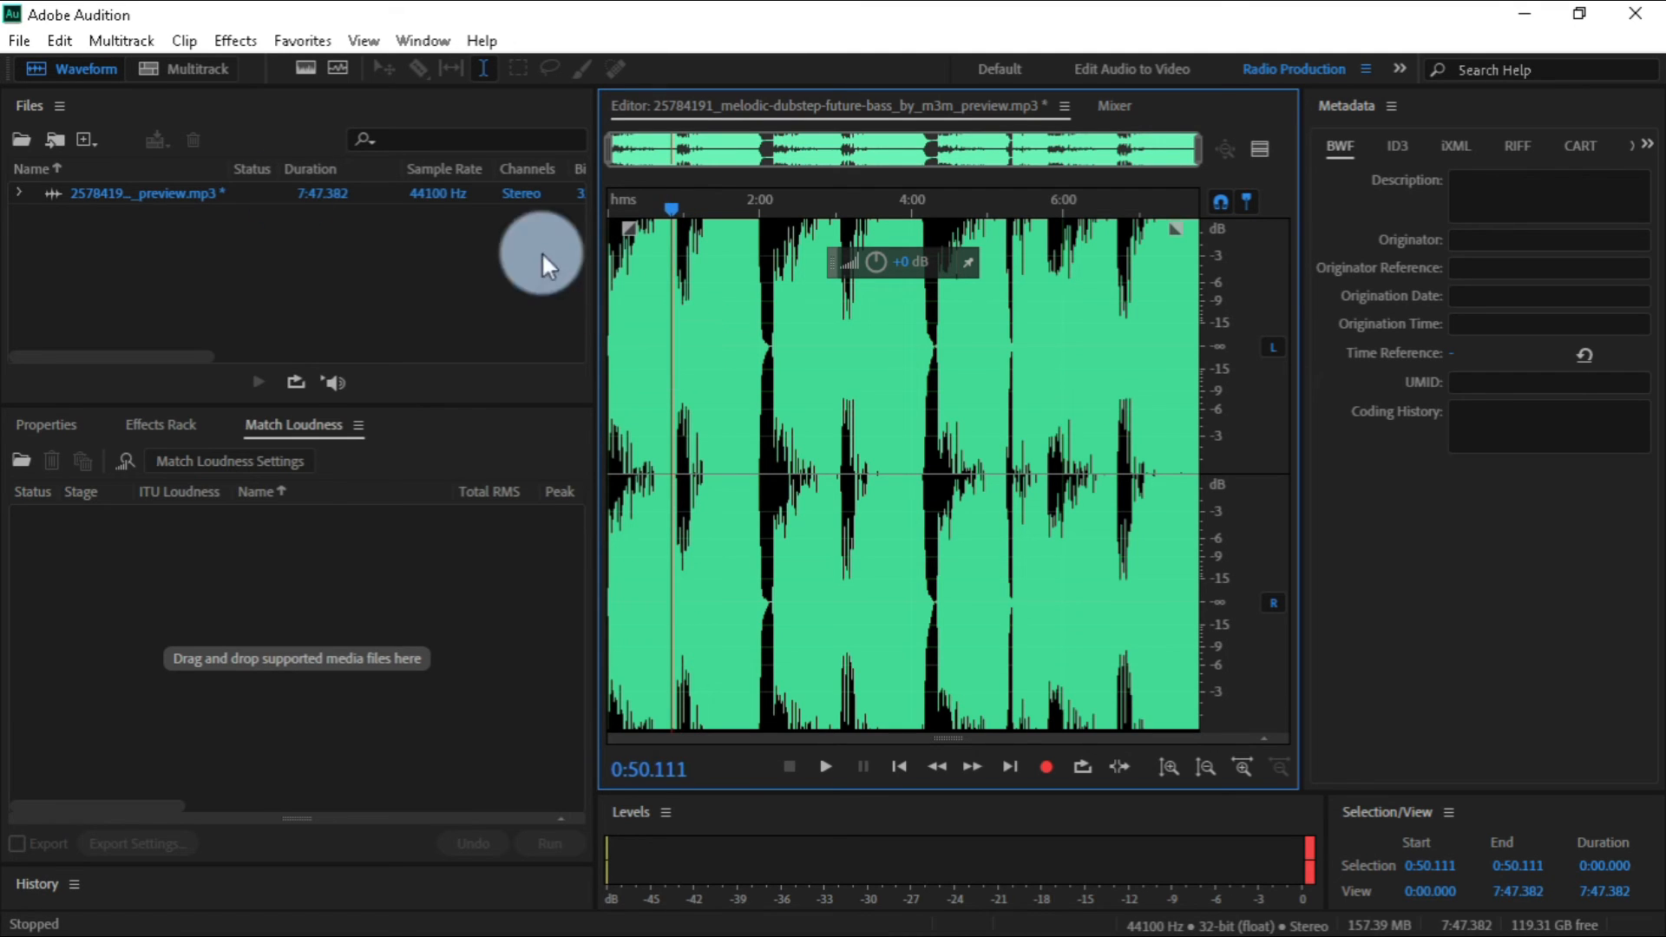
# - Export the processed track to the Desktop as MP3 Audio named 25784191_melodic-dubstep-future-bass_by_m3m_preview_02
pyautogui.click(12, 40)
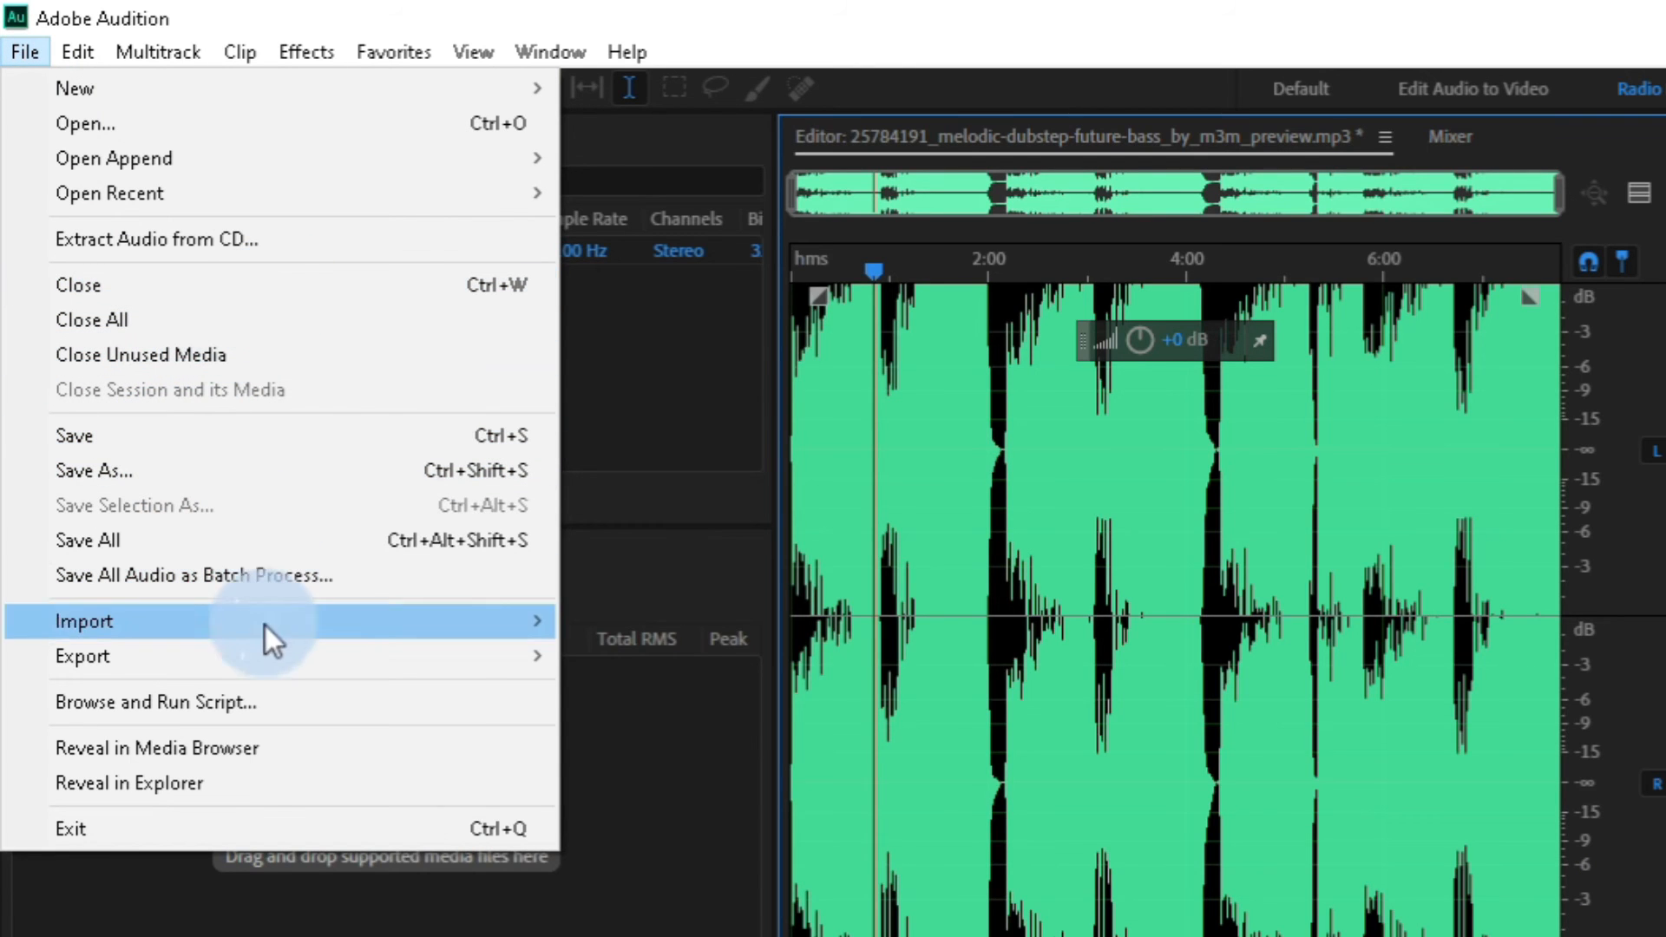
pyautogui.moveTo(268, 651)
pyautogui.click(684, 670)
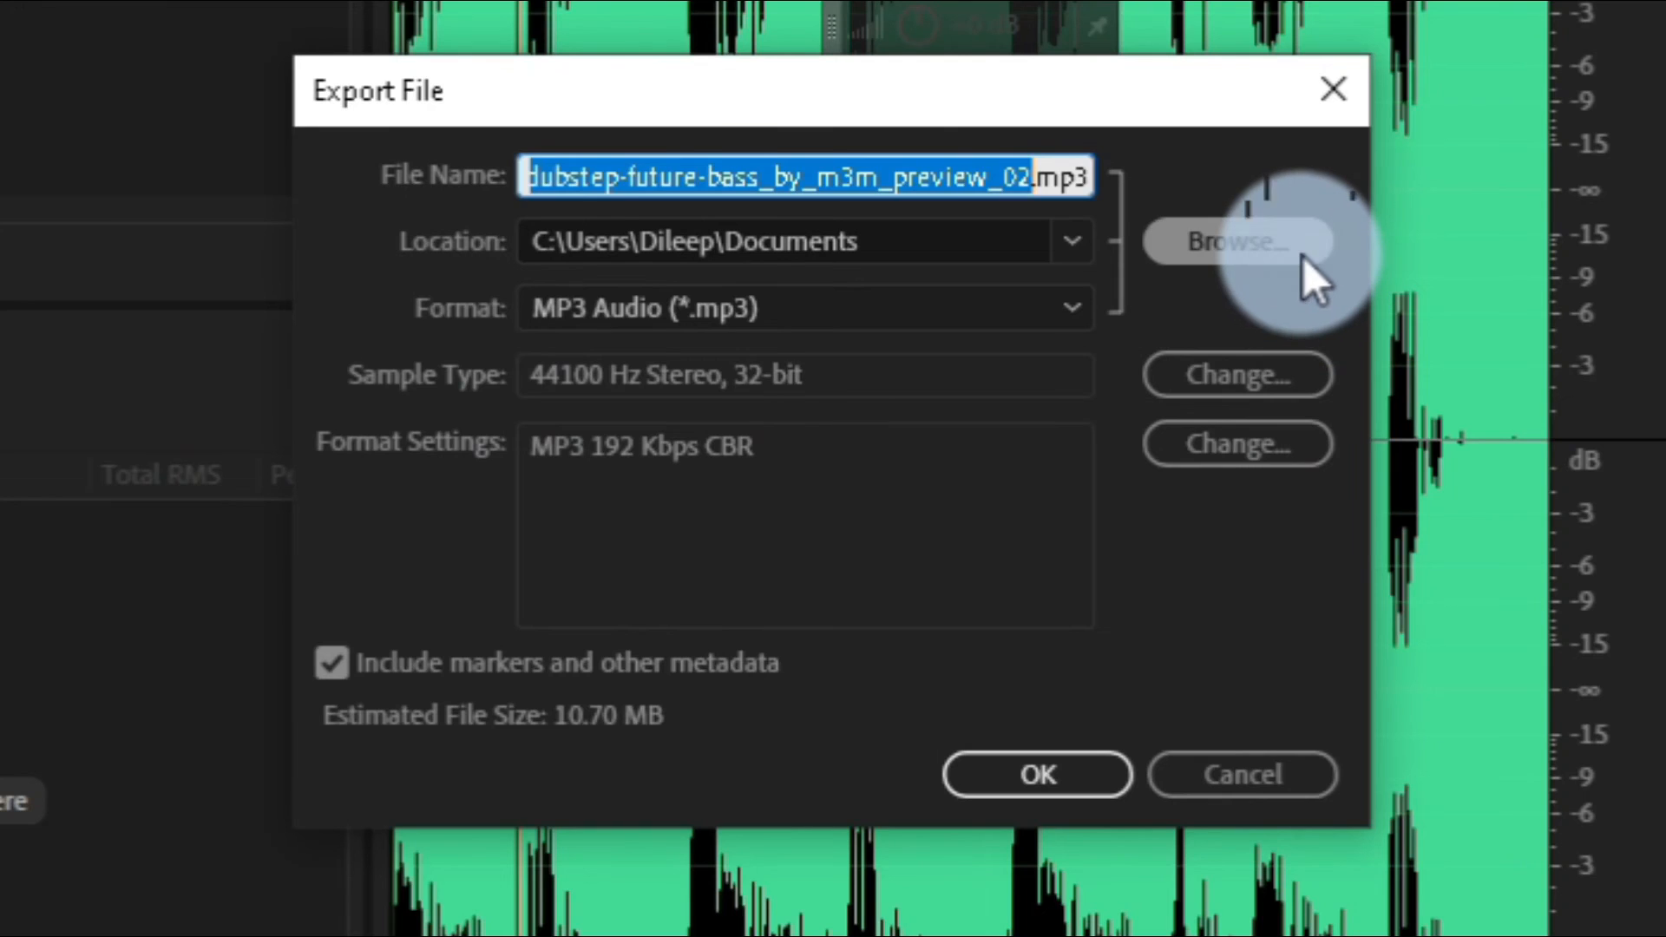
pyautogui.click(1303, 257)
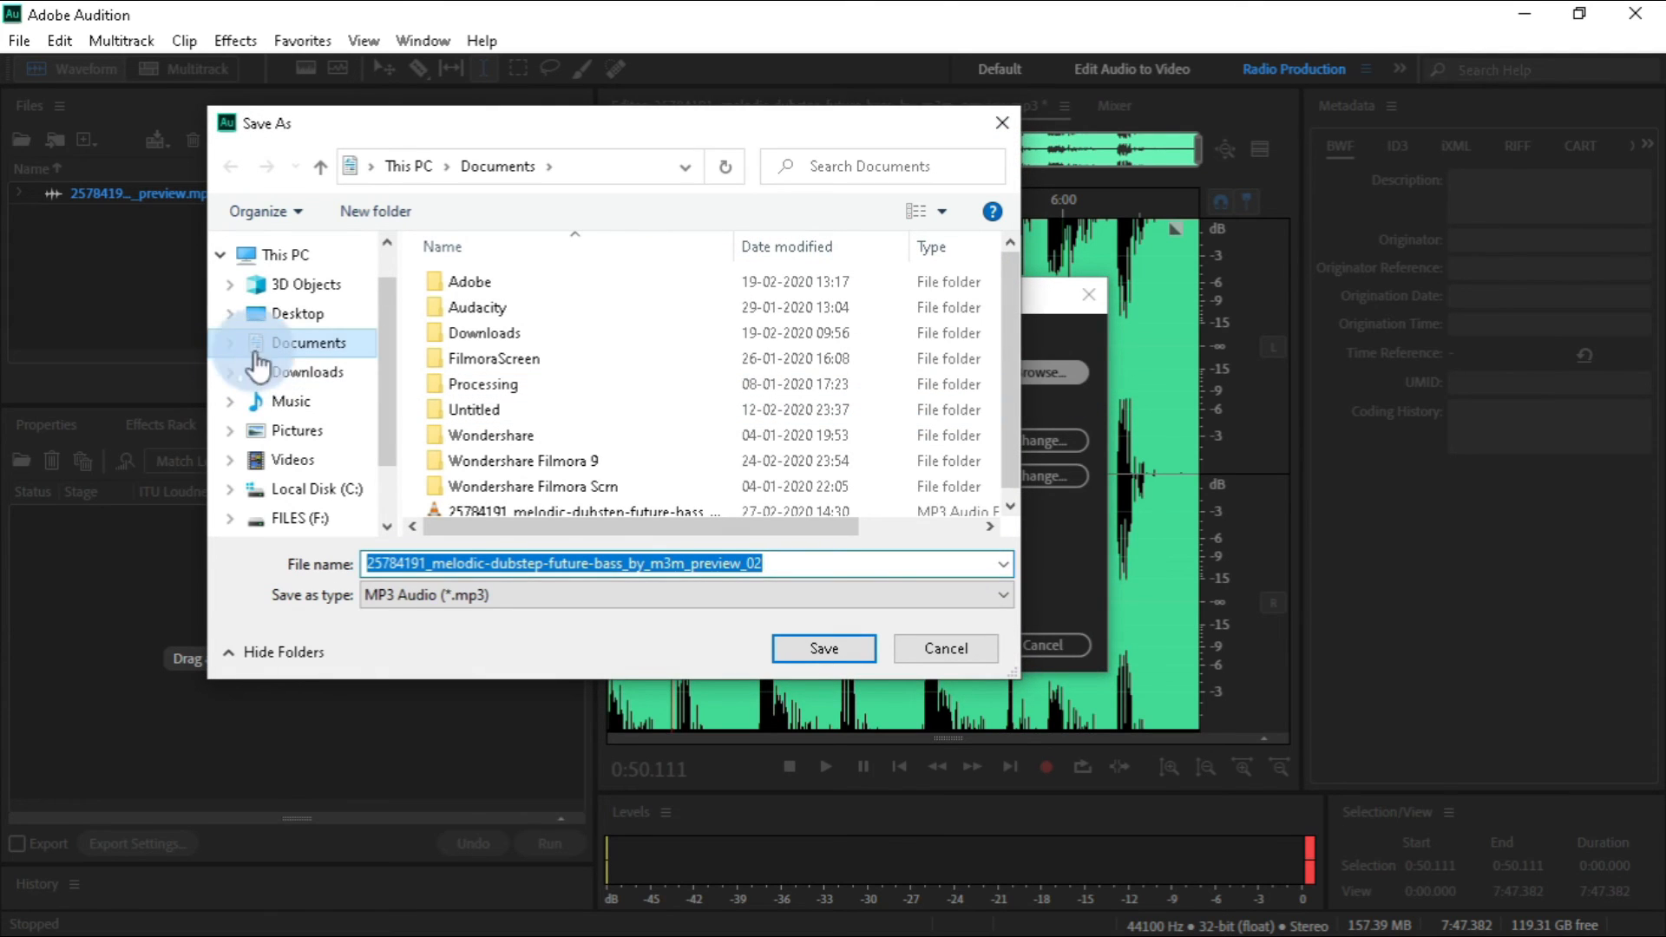
pyautogui.click(311, 315)
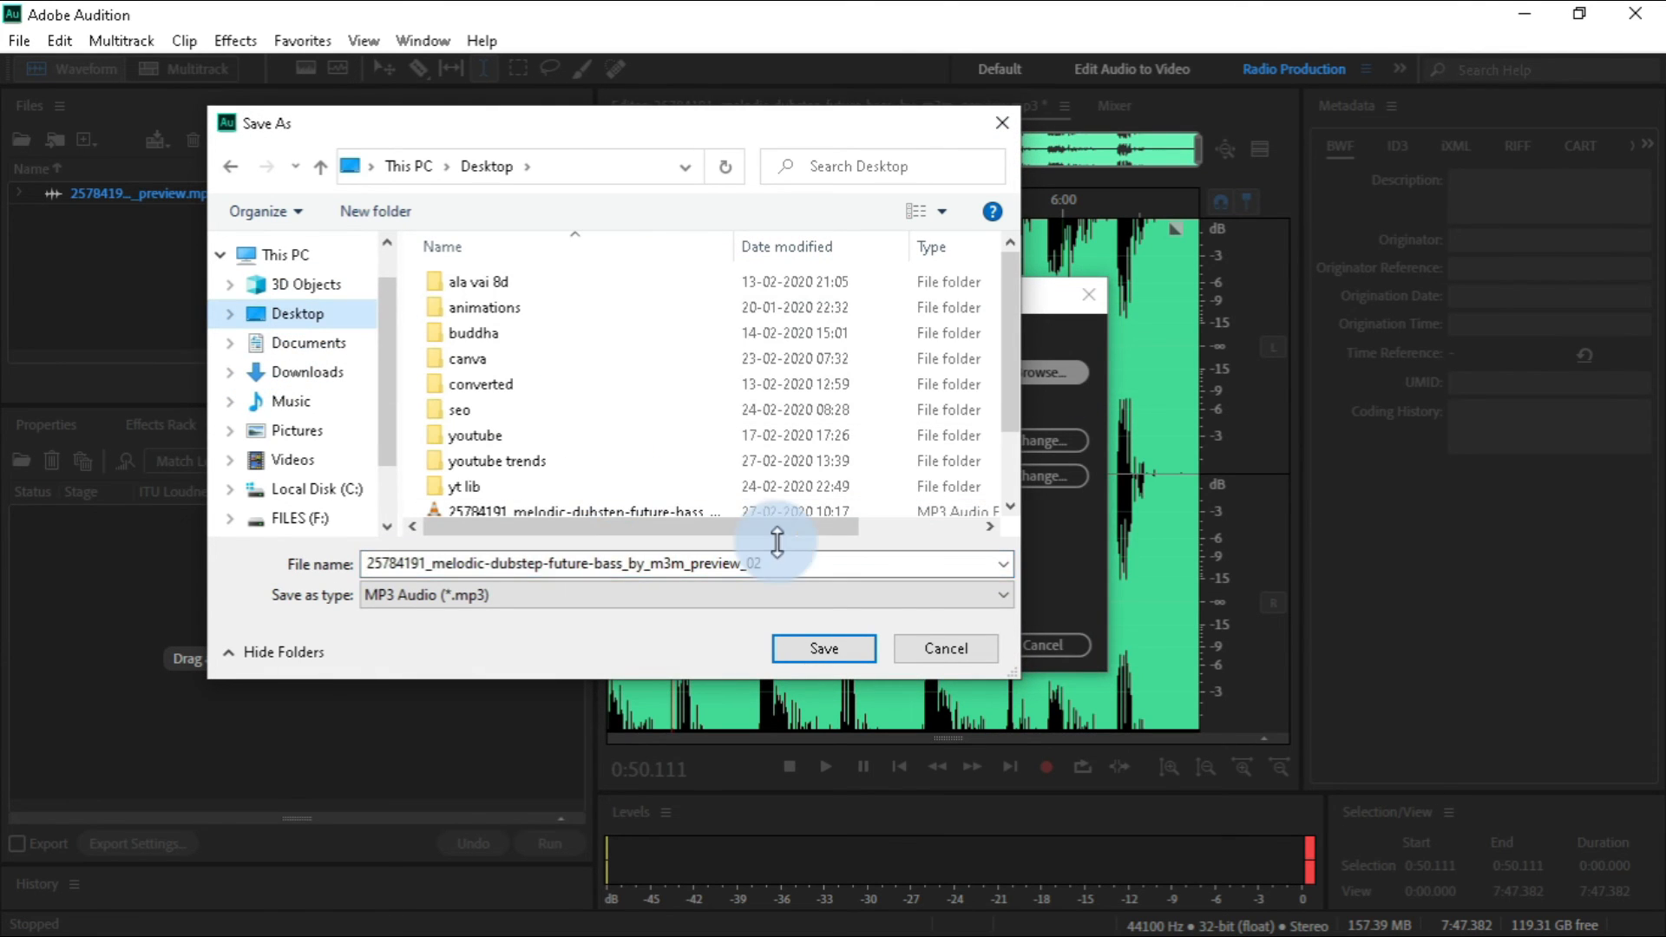
pyautogui.click(804, 569)
pyautogui.click(822, 651)
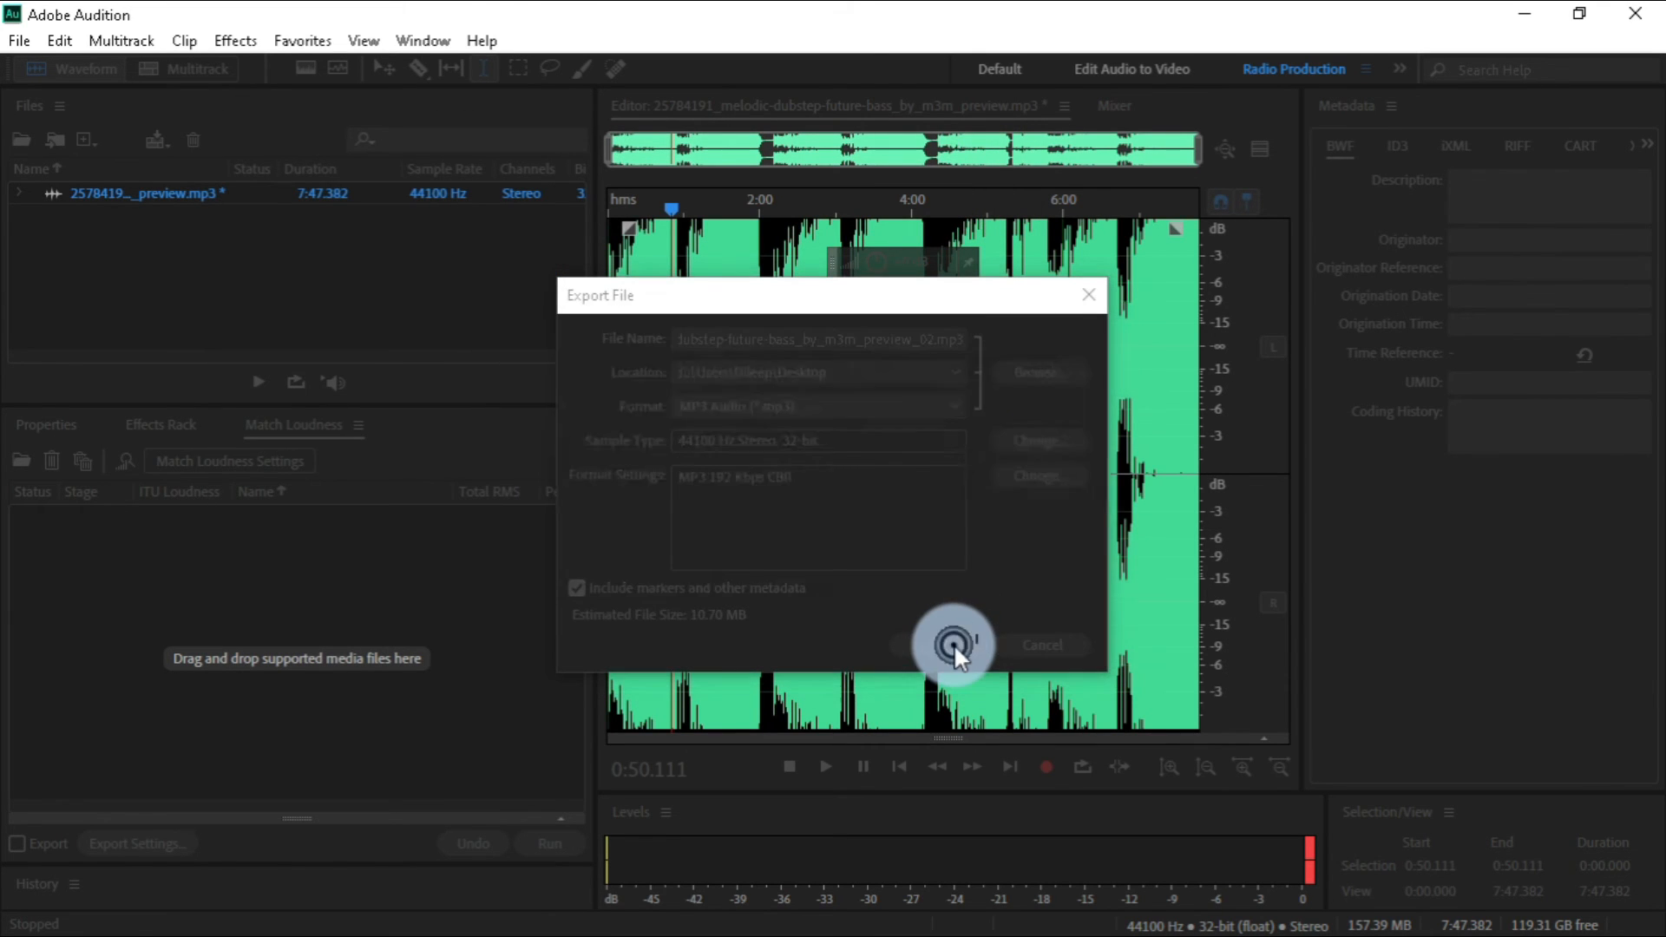
pyautogui.click(964, 550)
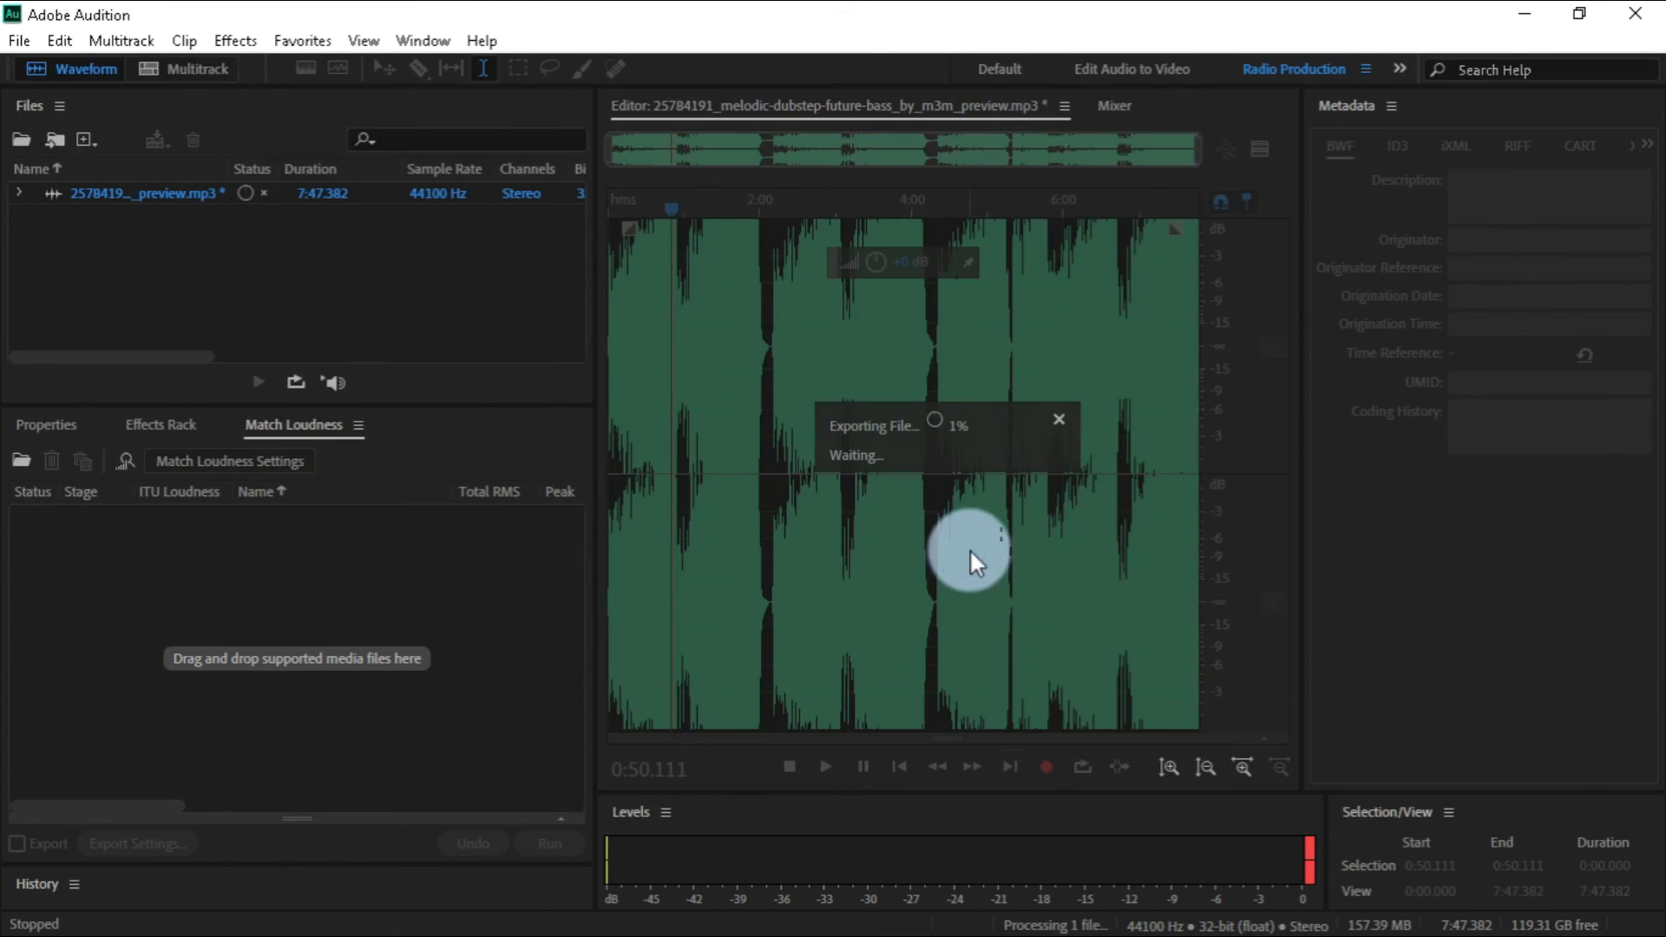